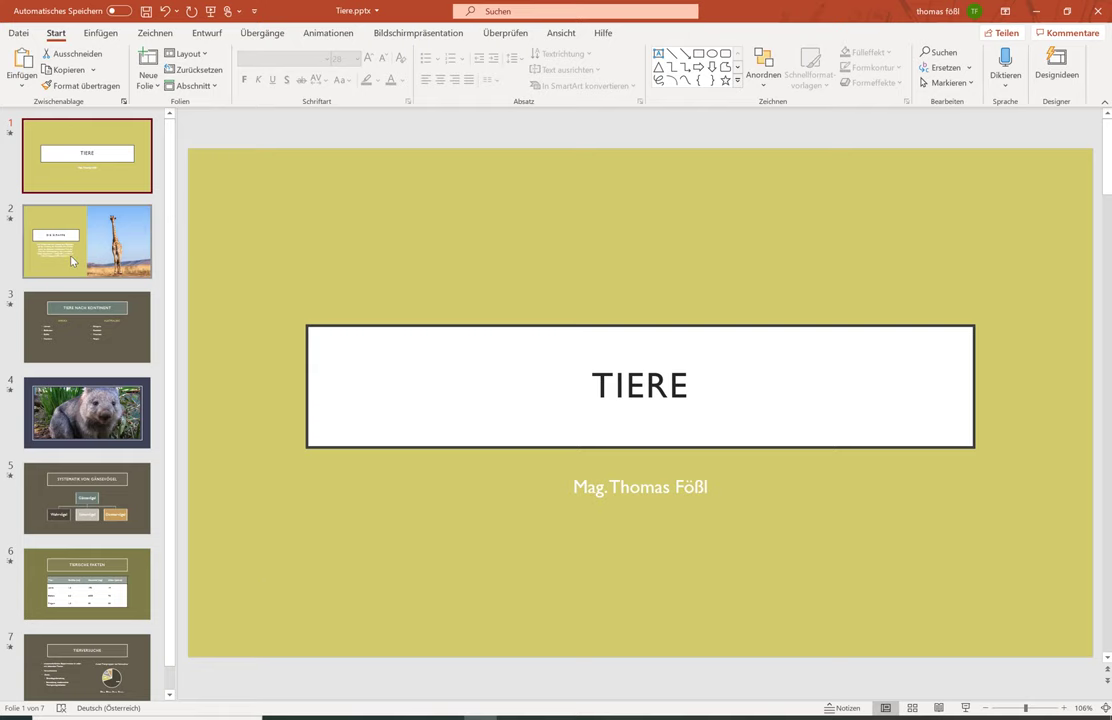
# Open slide 2, 'DIE GIRAFFE', in the Tiere.pptx presentation
pyautogui.click(96, 262)
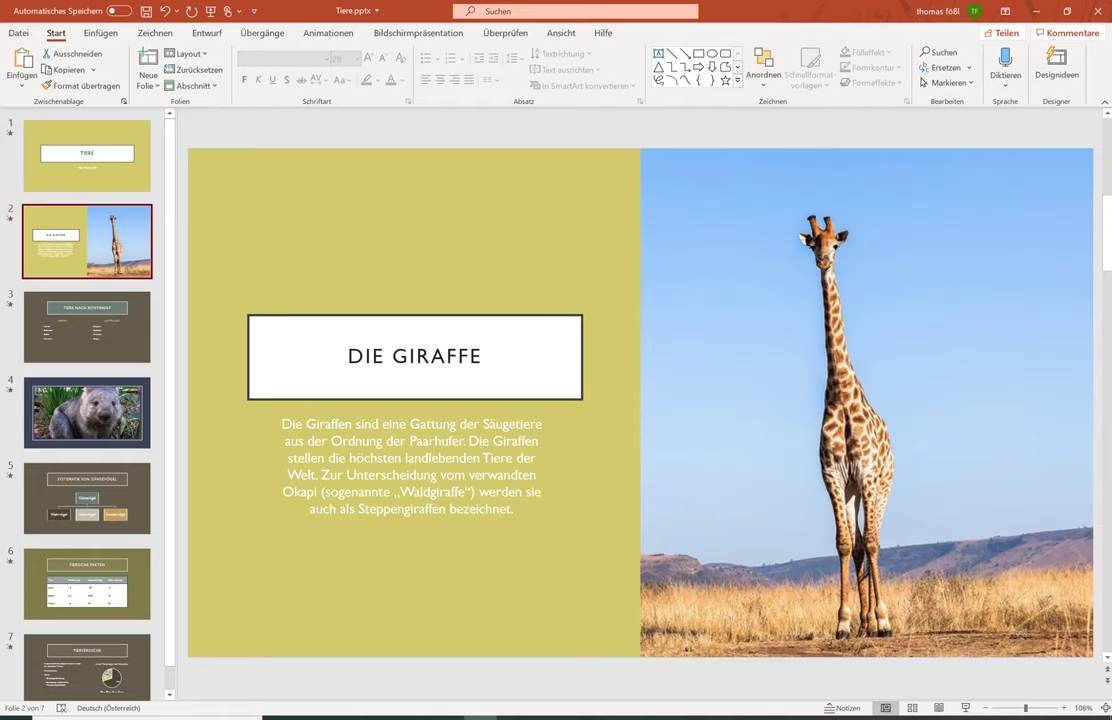
# Select the giraffe description text box and show the Animationen effects gallery
pyautogui.click(315, 511)
pyautogui.click(350, 614)
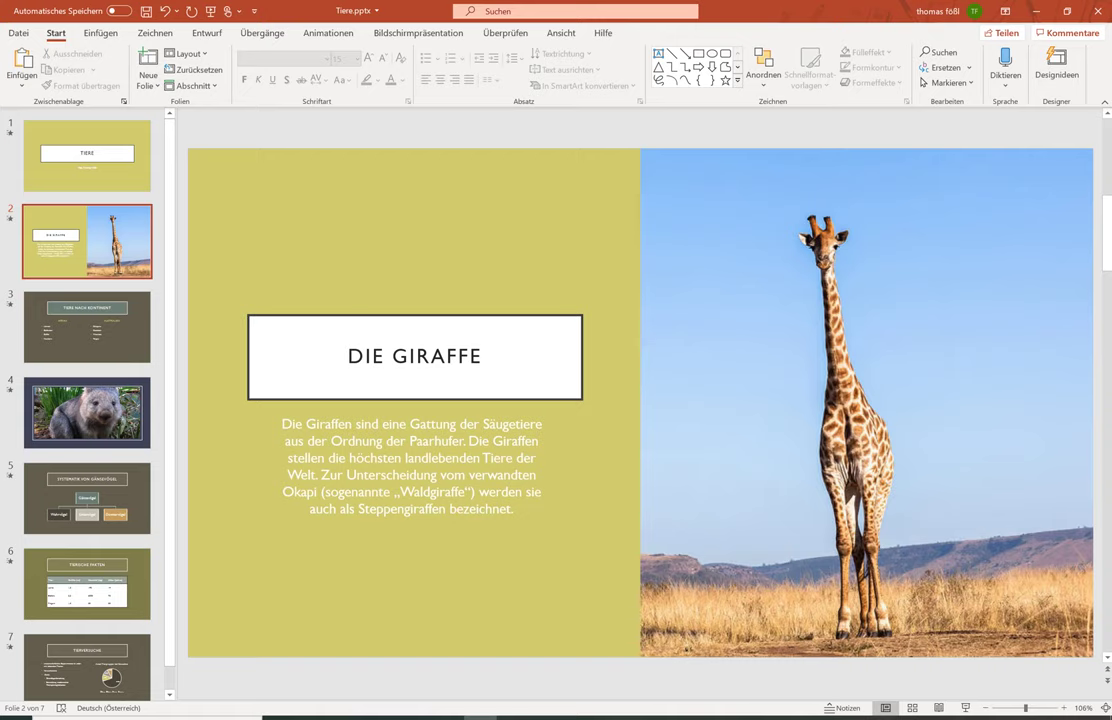
pyautogui.click(361, 424)
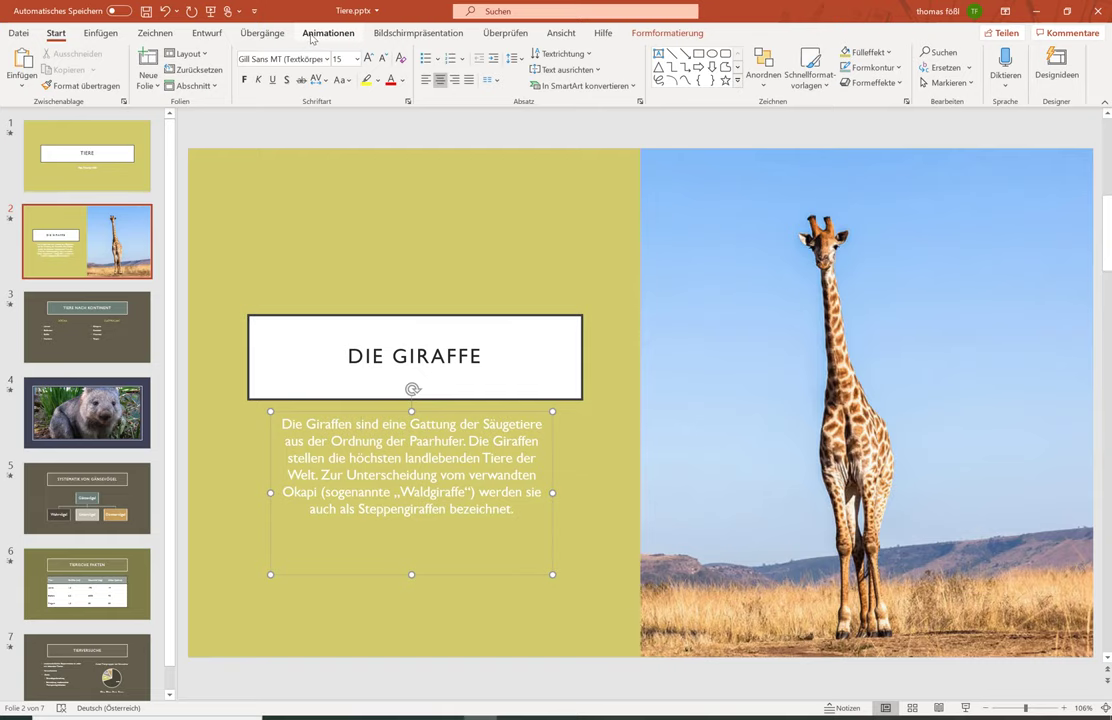
pyautogui.click(312, 36)
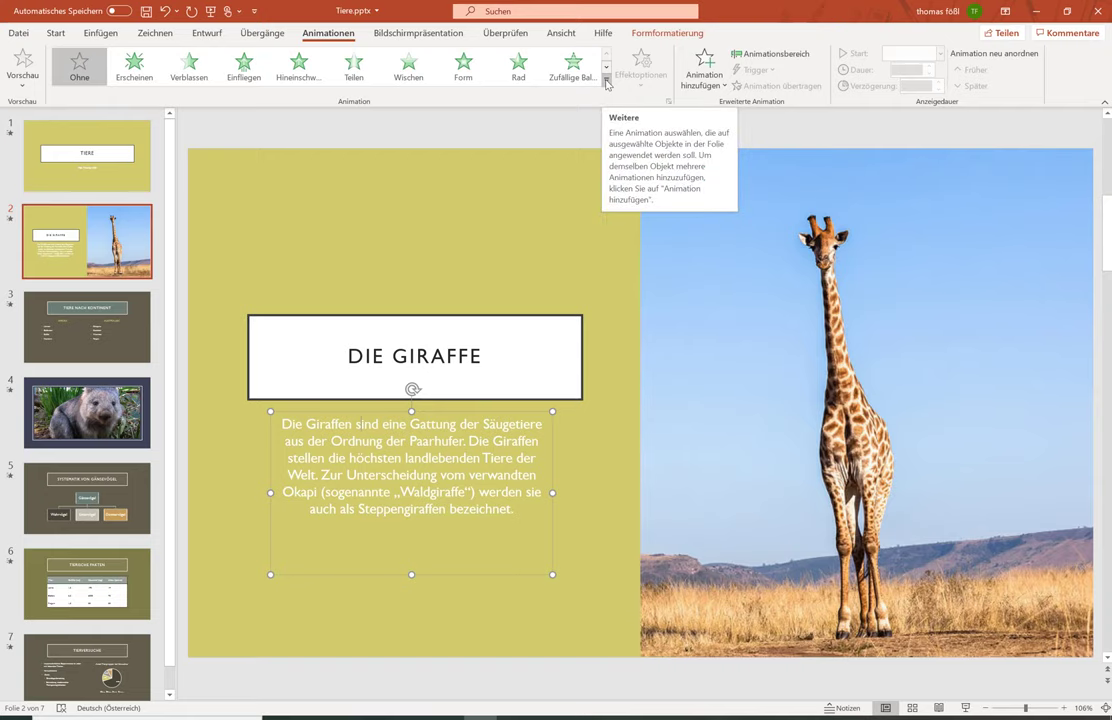
# Apply the Wischen entrance effect to the description text via Weitere Eingangseffekte
pyautogui.click(606, 84)
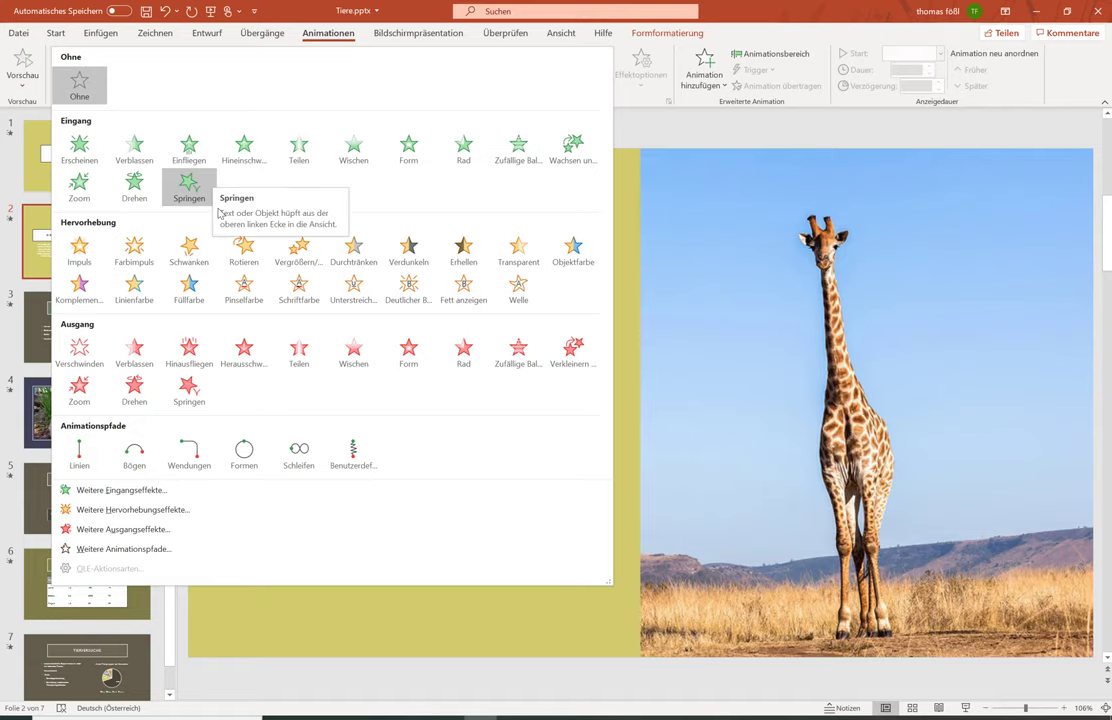
pyautogui.click(92, 491)
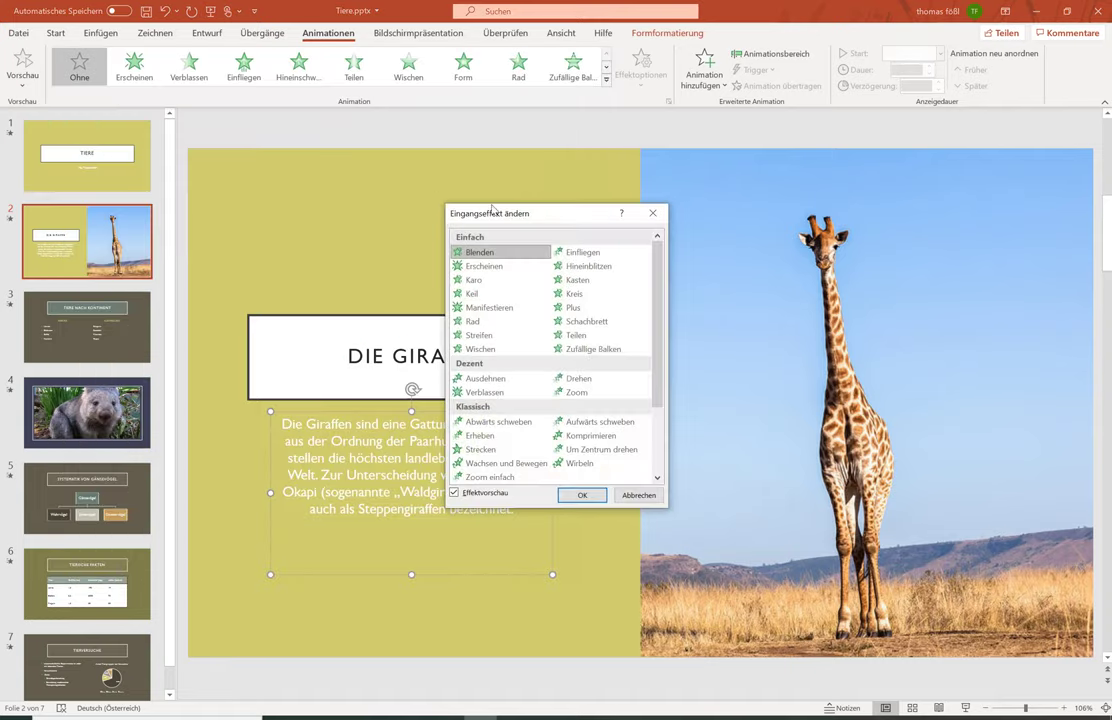
pyautogui.moveTo(489, 213); pyautogui.dragTo(746, 153)
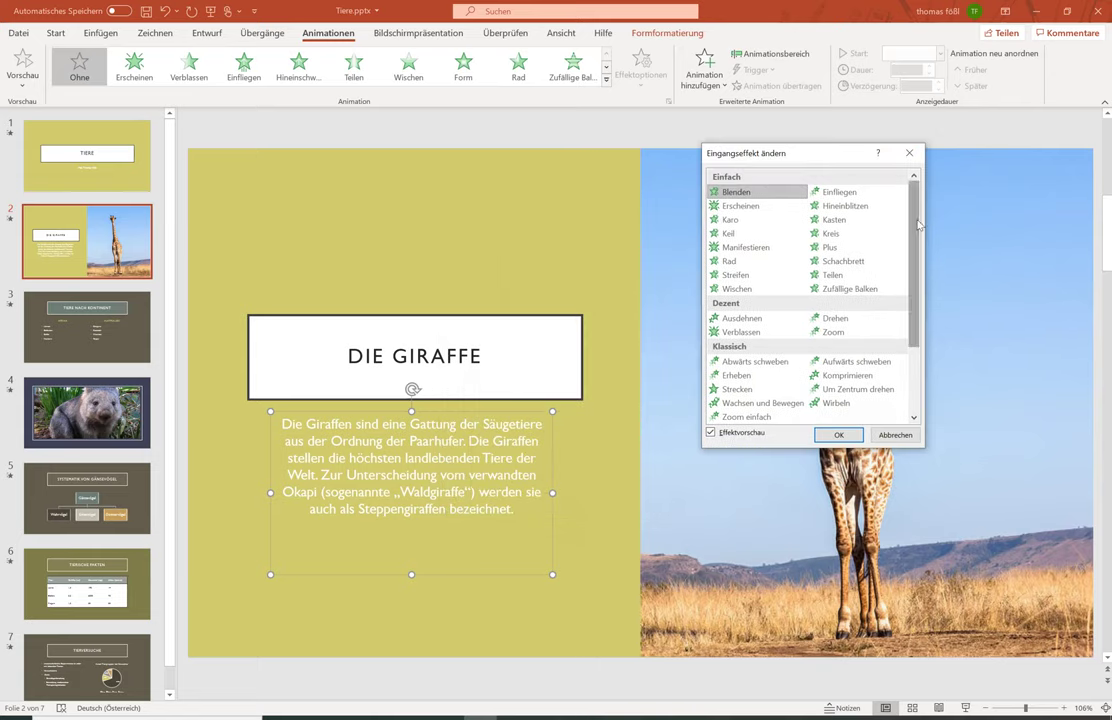
pyautogui.scroll(-3, 920, 300)
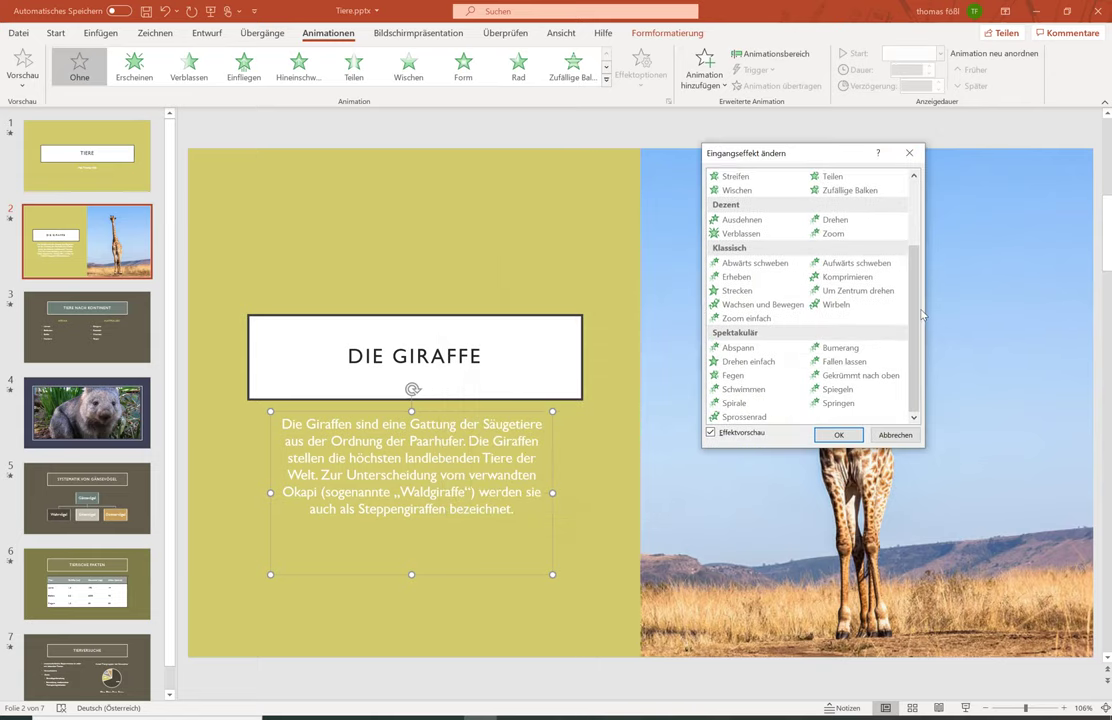
pyautogui.click(737, 191)
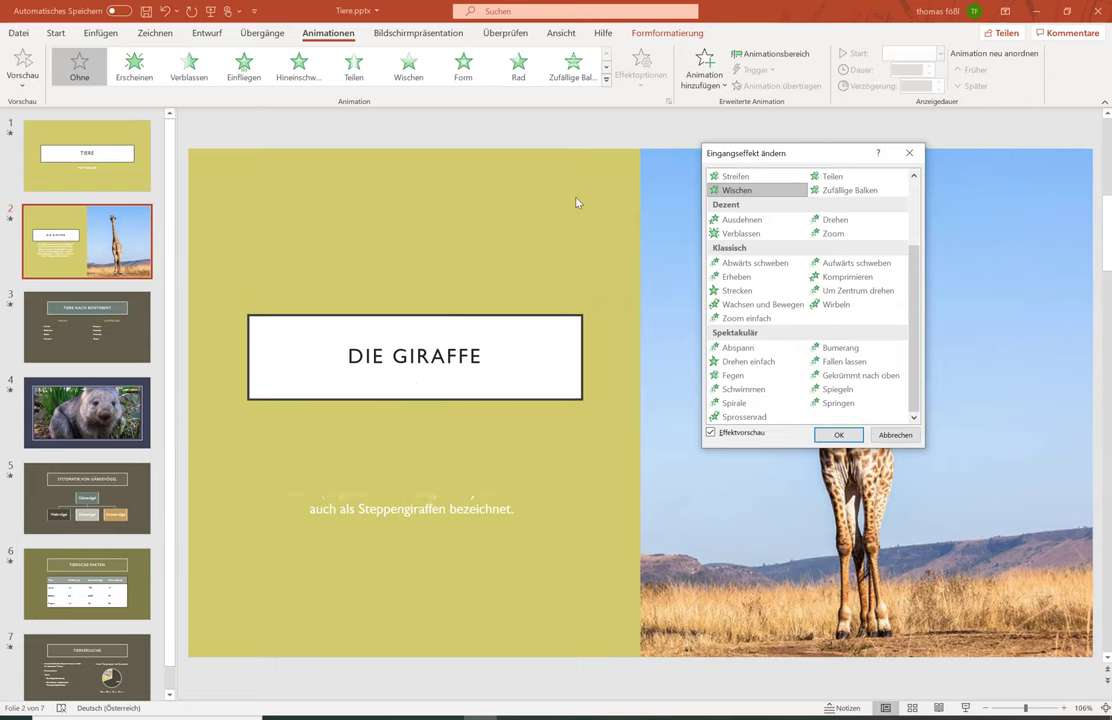
pyautogui.click(838, 435)
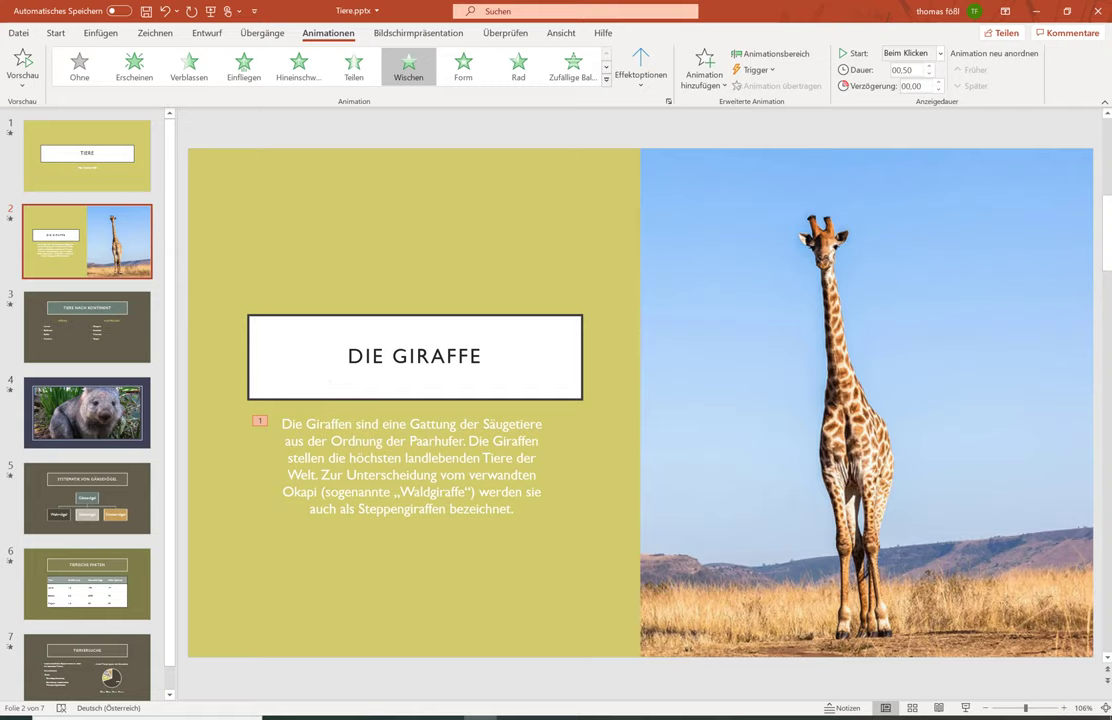
# Reapply Wischen to the description text and set its direction to Von oben
pyautogui.click(355, 441)
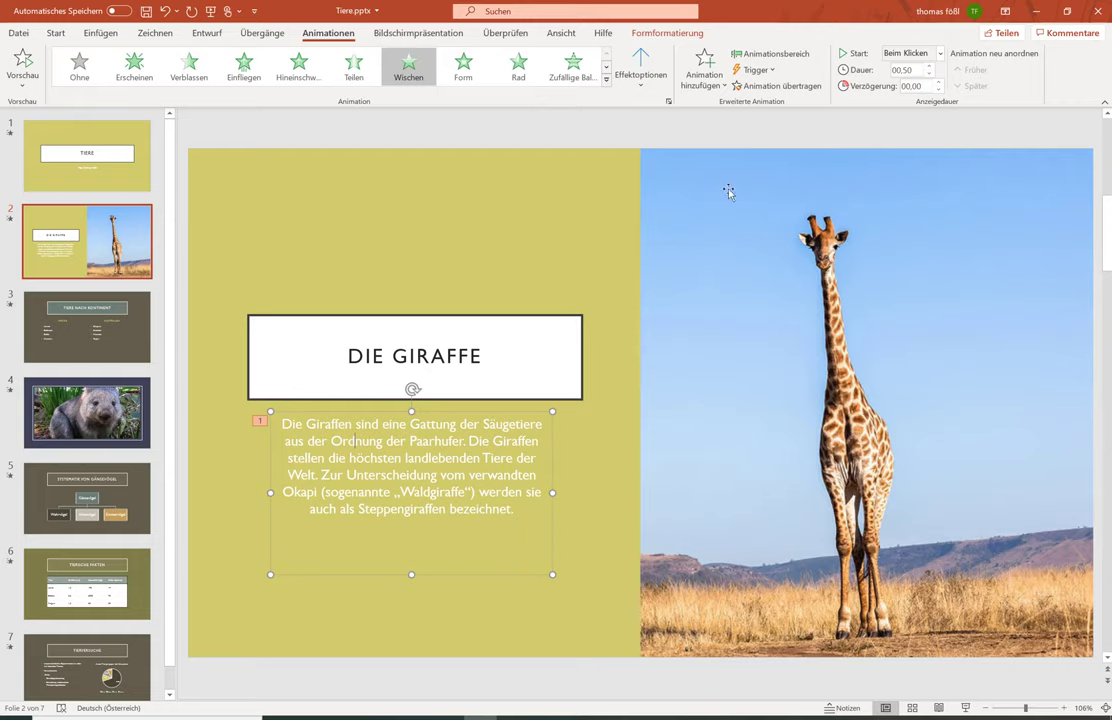
pyautogui.click(406, 72)
pyautogui.click(642, 88)
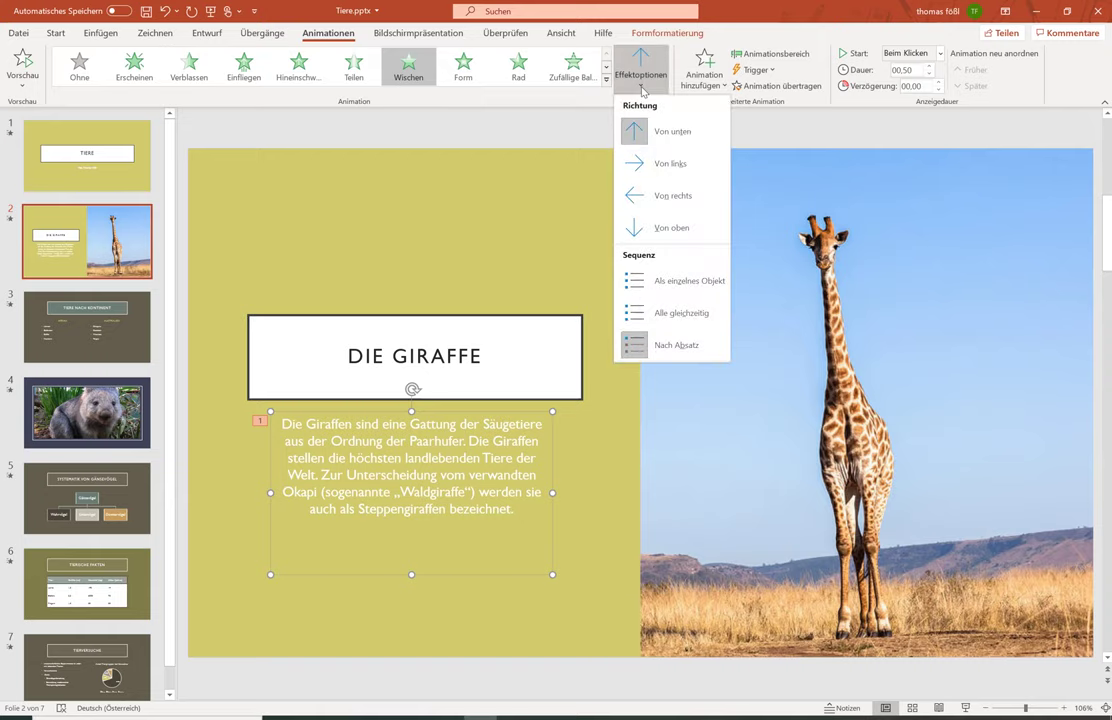
pyautogui.click(668, 163)
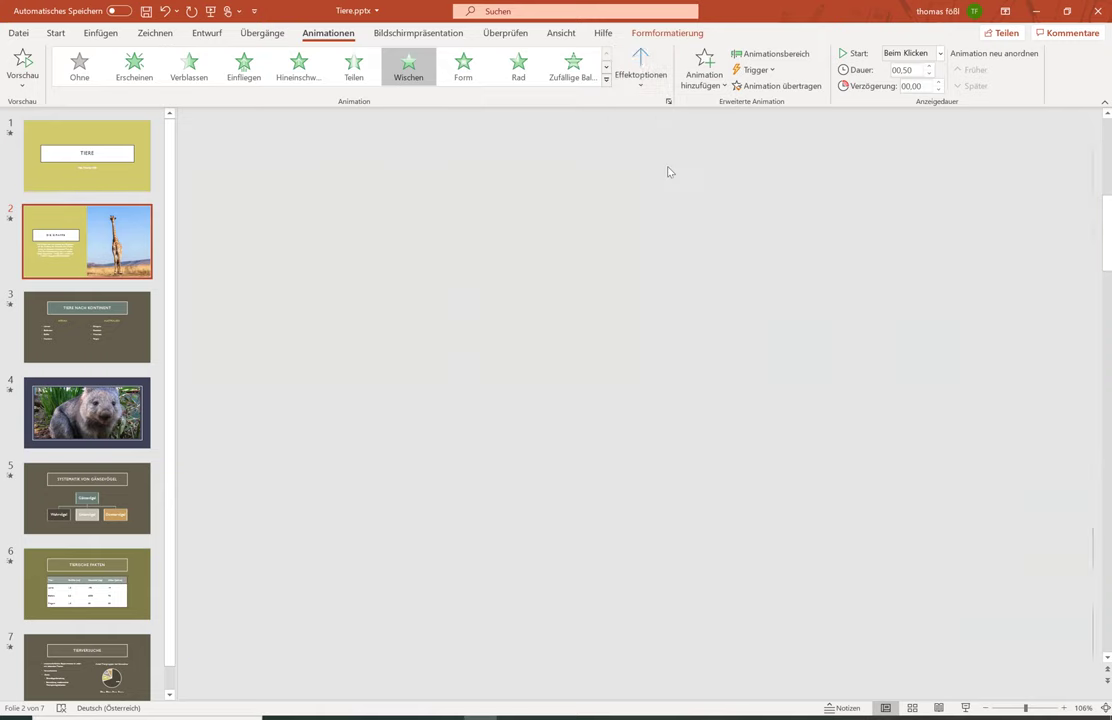
pyautogui.click(641, 72)
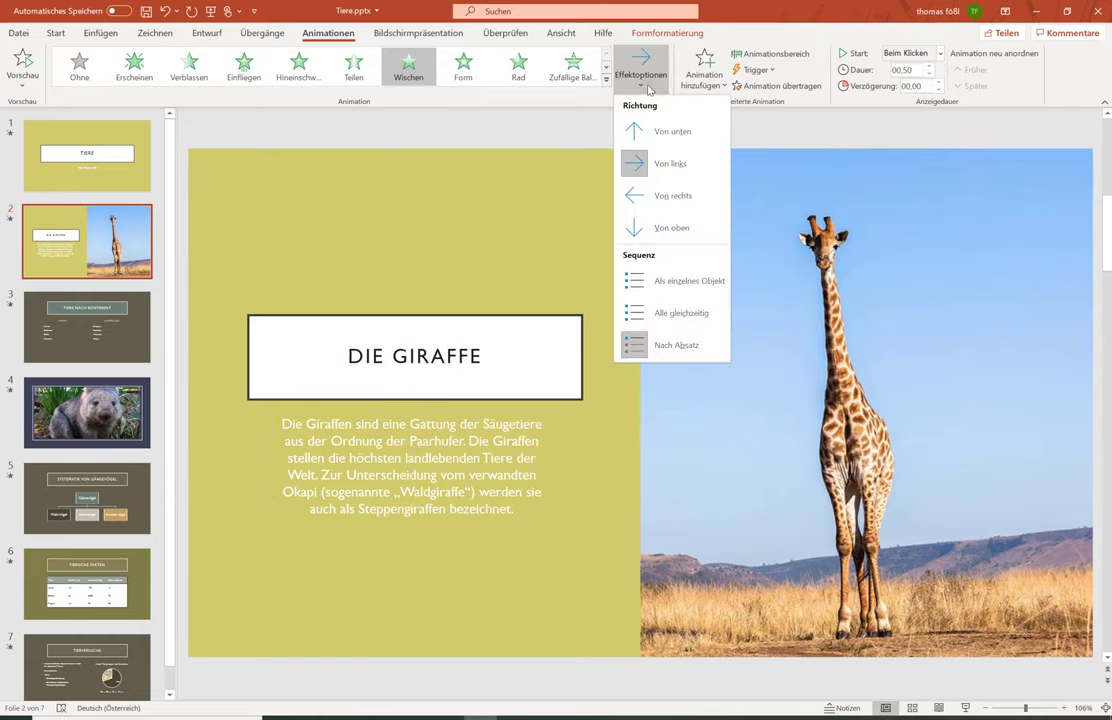
pyautogui.click(675, 193)
pyautogui.click(641, 72)
pyautogui.click(675, 226)
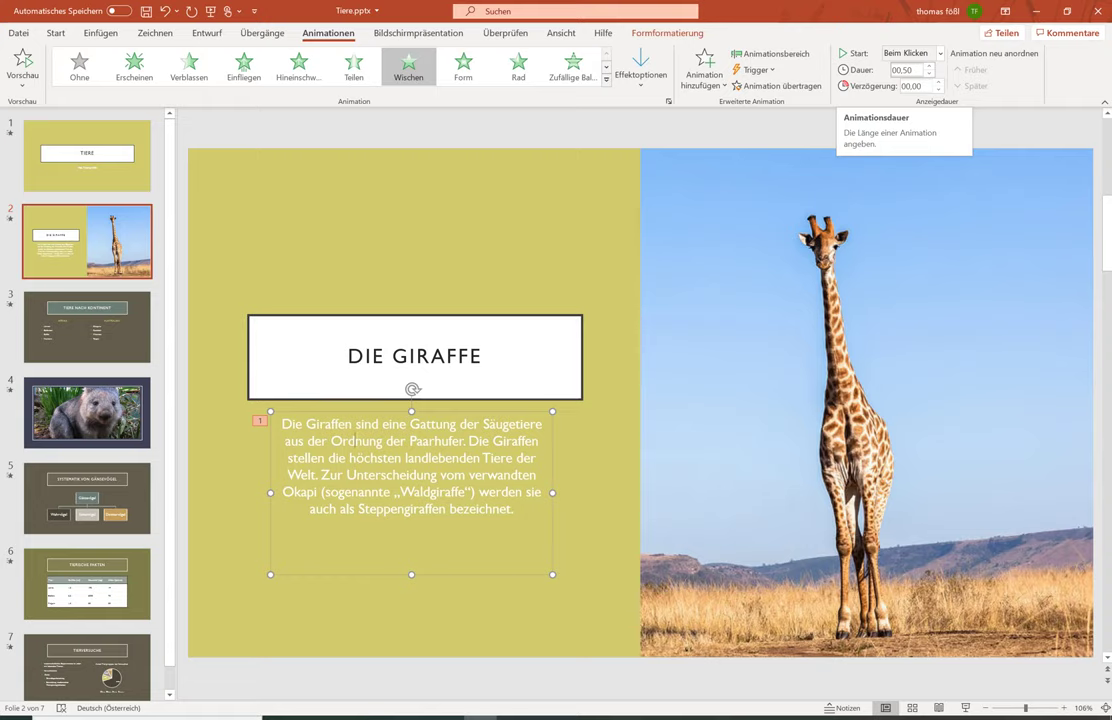
pyautogui.click(930, 66)
pyautogui.click(930, 66)
pyautogui.click(930, 66)
pyautogui.click(930, 66)
pyautogui.click(930, 66)
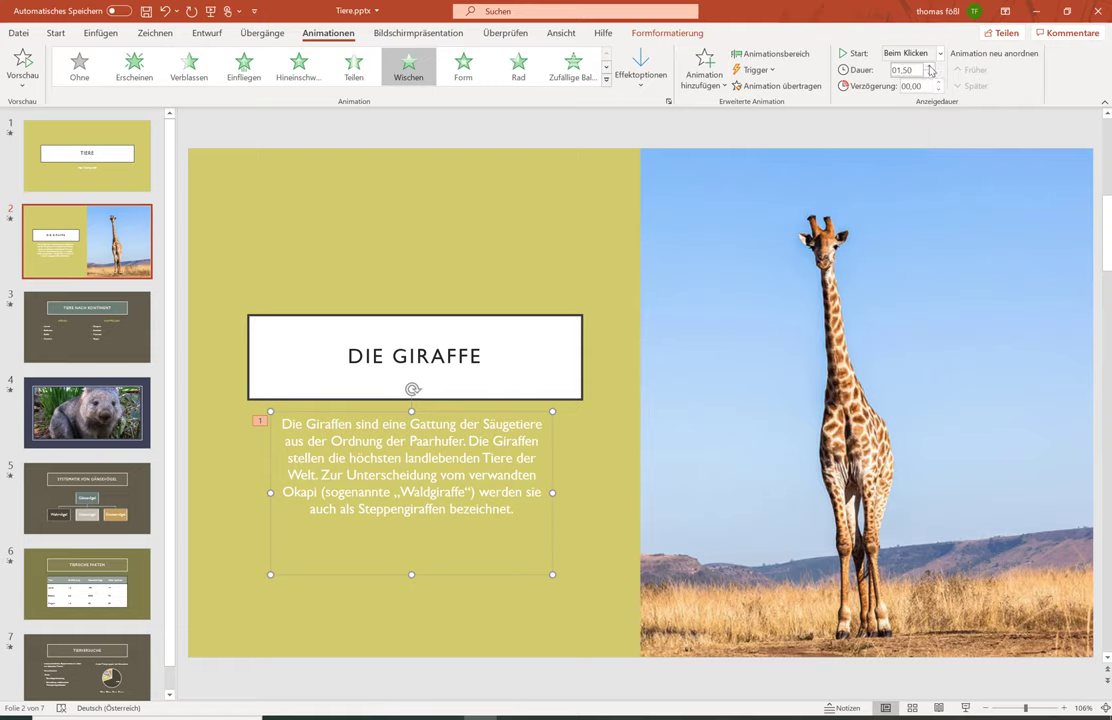
pyautogui.click(930, 66)
pyautogui.click(22, 63)
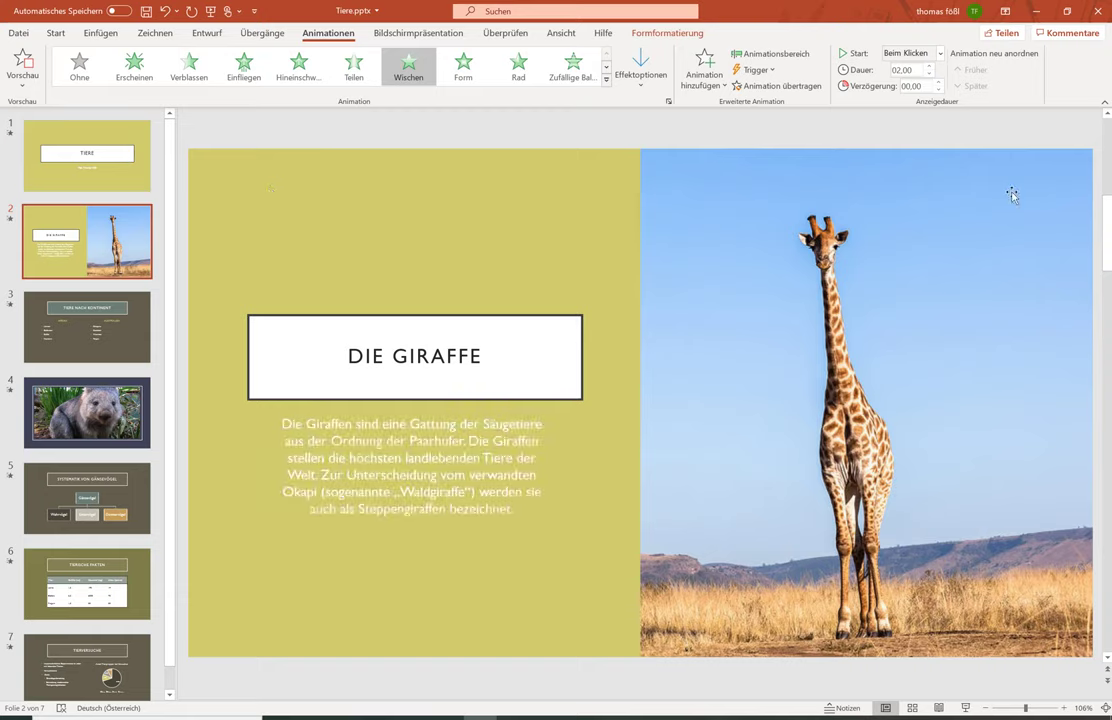
pyautogui.click(929, 74)
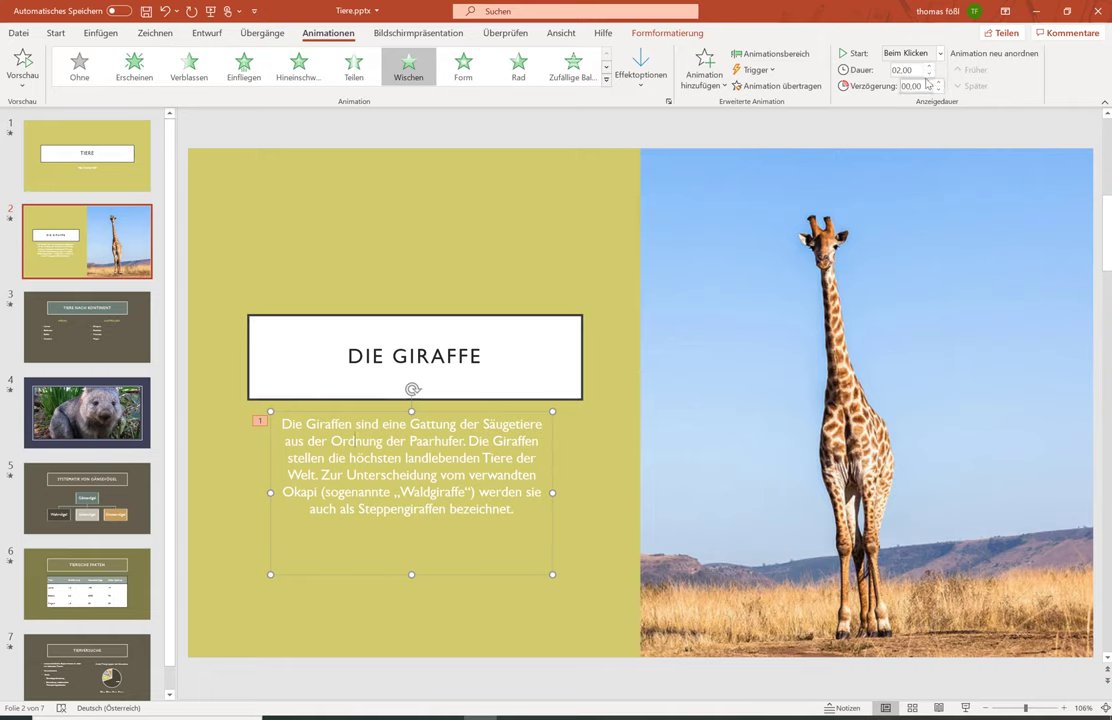
pyautogui.click(929, 75)
pyautogui.click(929, 75)
pyautogui.click(929, 75)
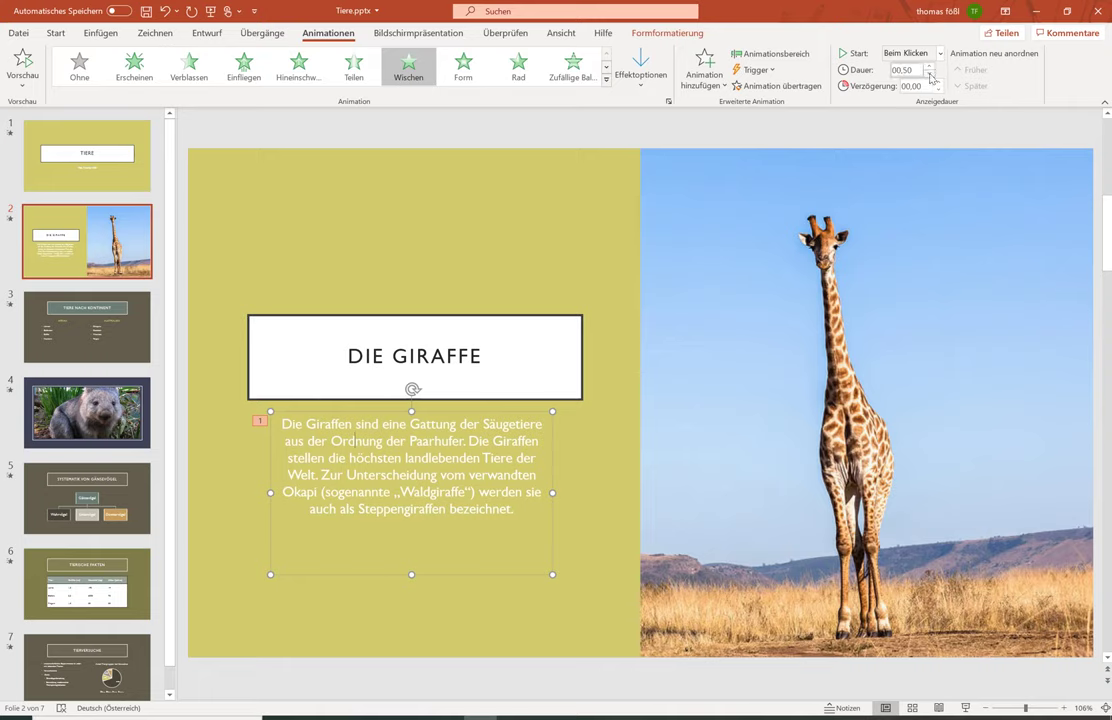
pyautogui.click(25, 60)
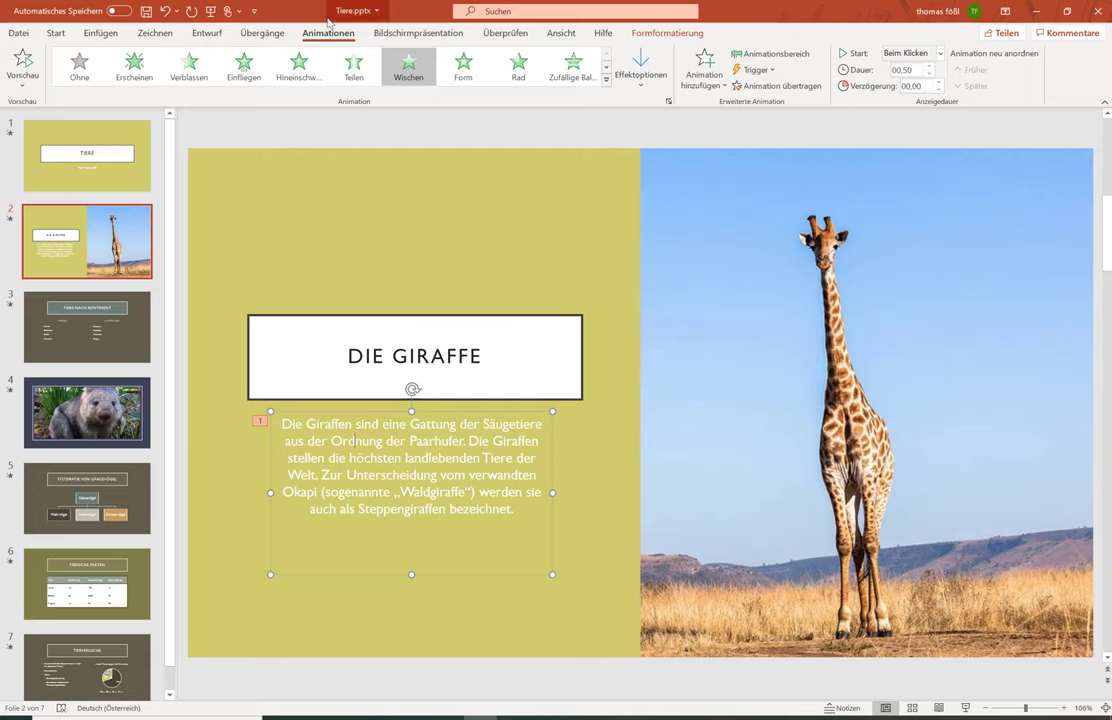
# Run the slideshow Ab aktueller Folie, reveal the wiped-in text, then exit with Esc
pyautogui.click(386, 34)
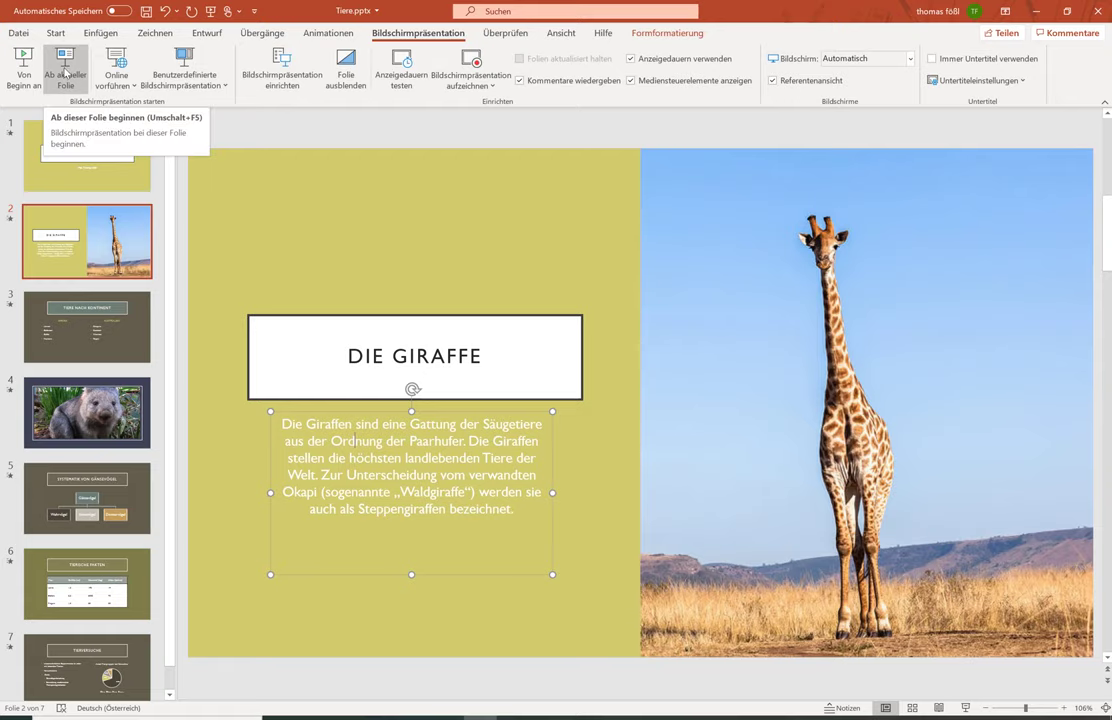
pyautogui.click(65, 73)
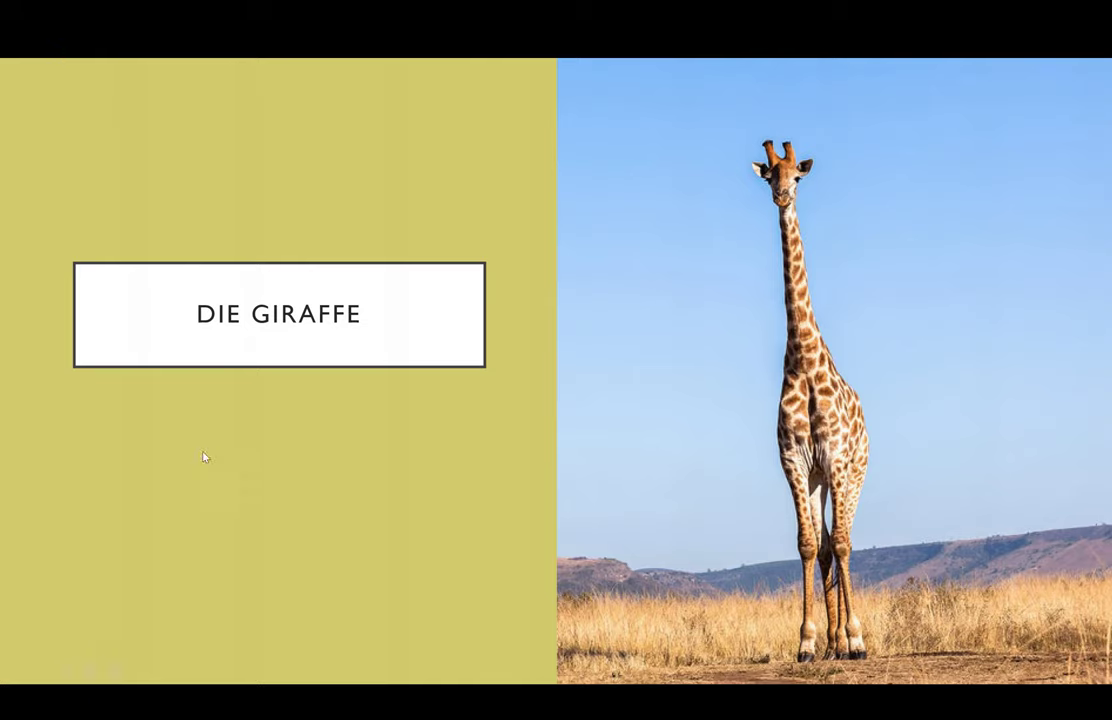
pyautogui.click(166, 488)
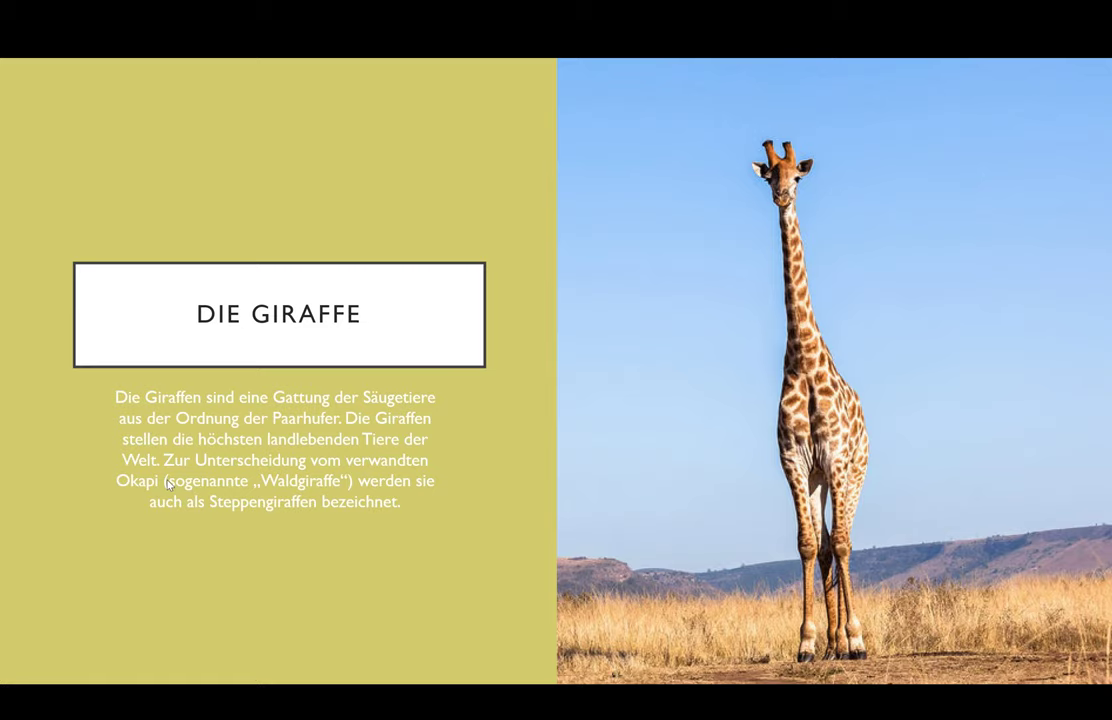
pyautogui.press('Escape')
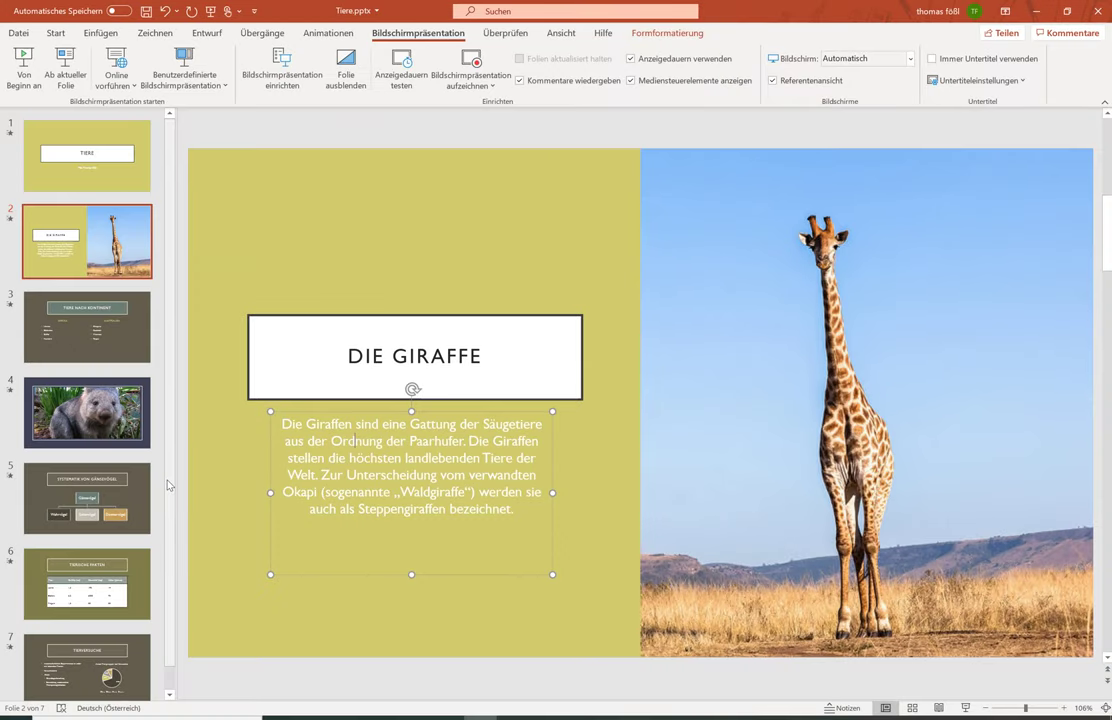
# Replace the text's wipe animation with the Fett anzeigen emphasis effect
pyautogui.click(316, 36)
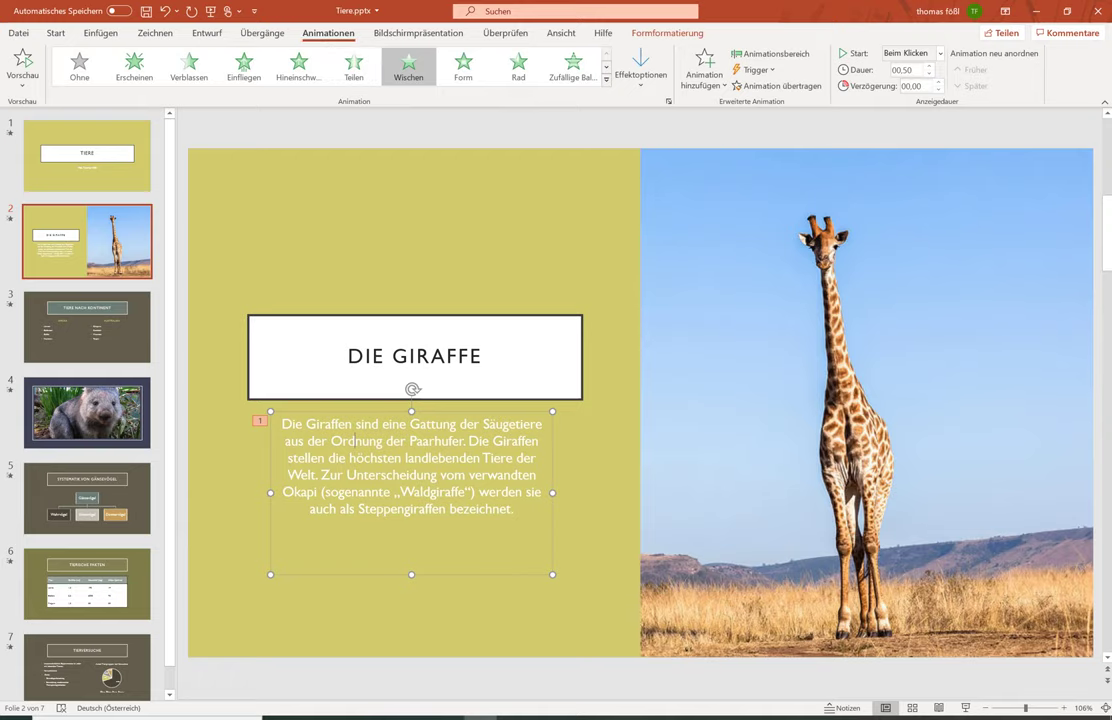
pyautogui.click(80, 70)
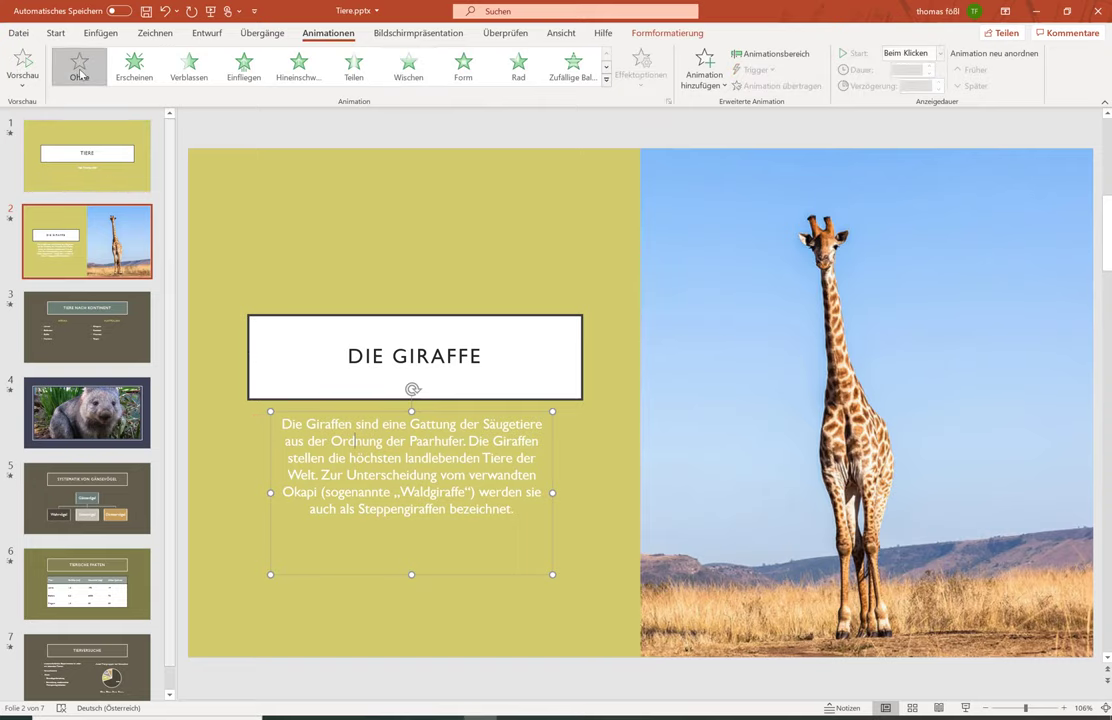
pyautogui.click(607, 80)
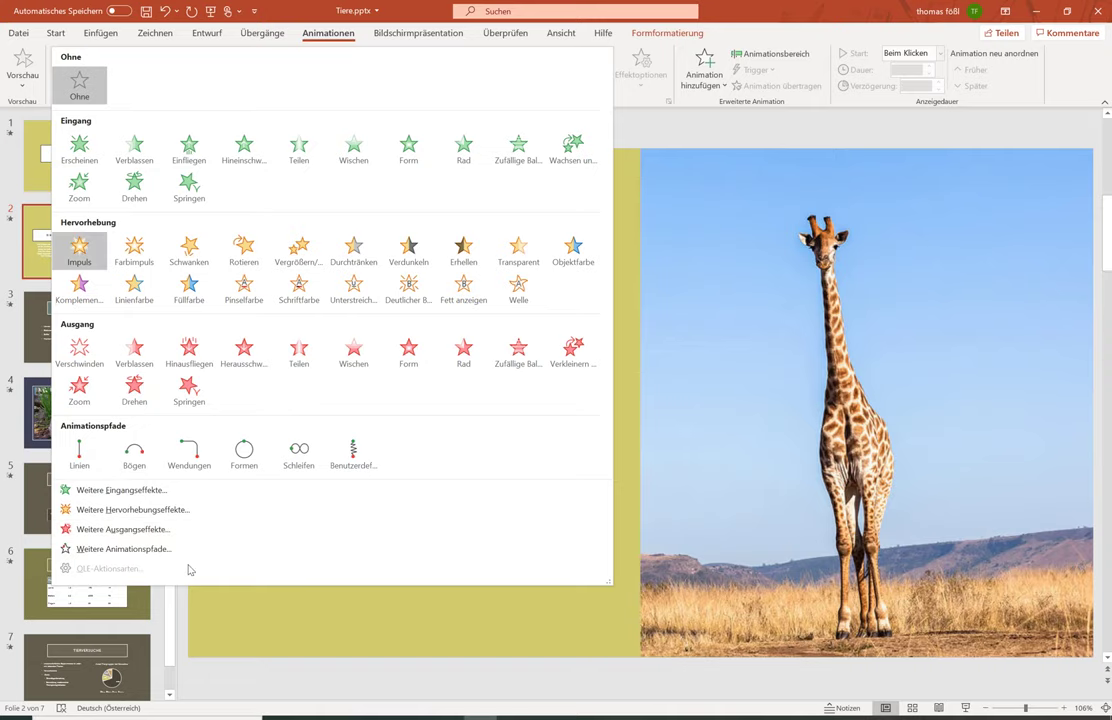
pyautogui.click(114, 512)
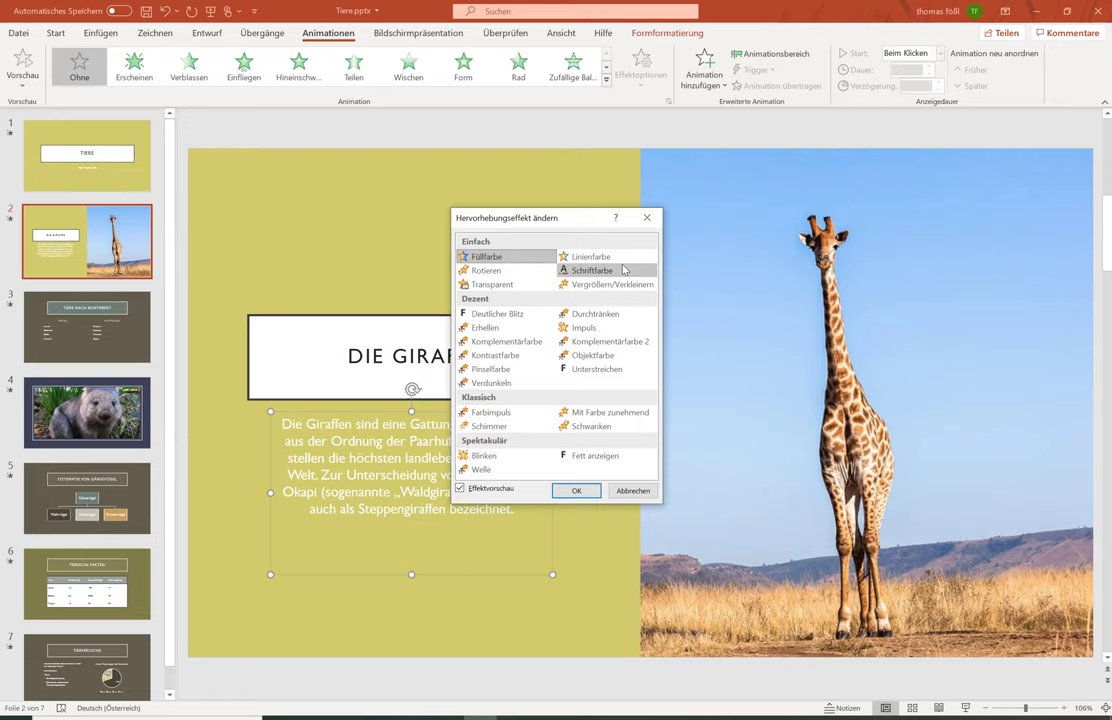
pyautogui.click(585, 457)
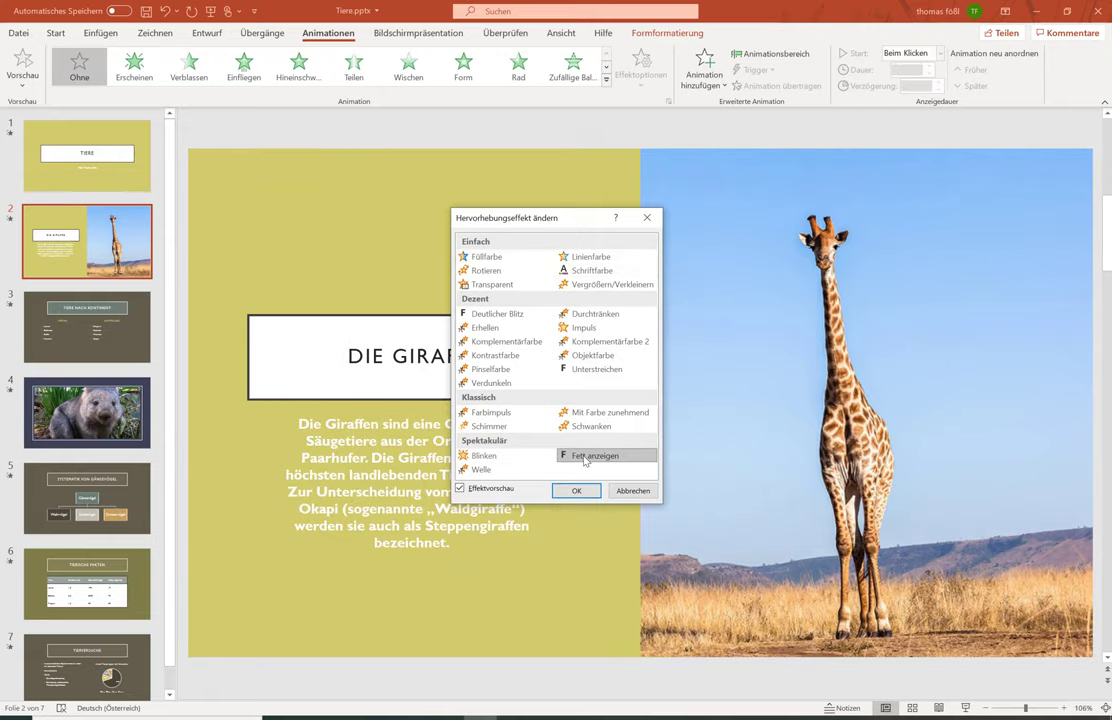
pyautogui.click(592, 496)
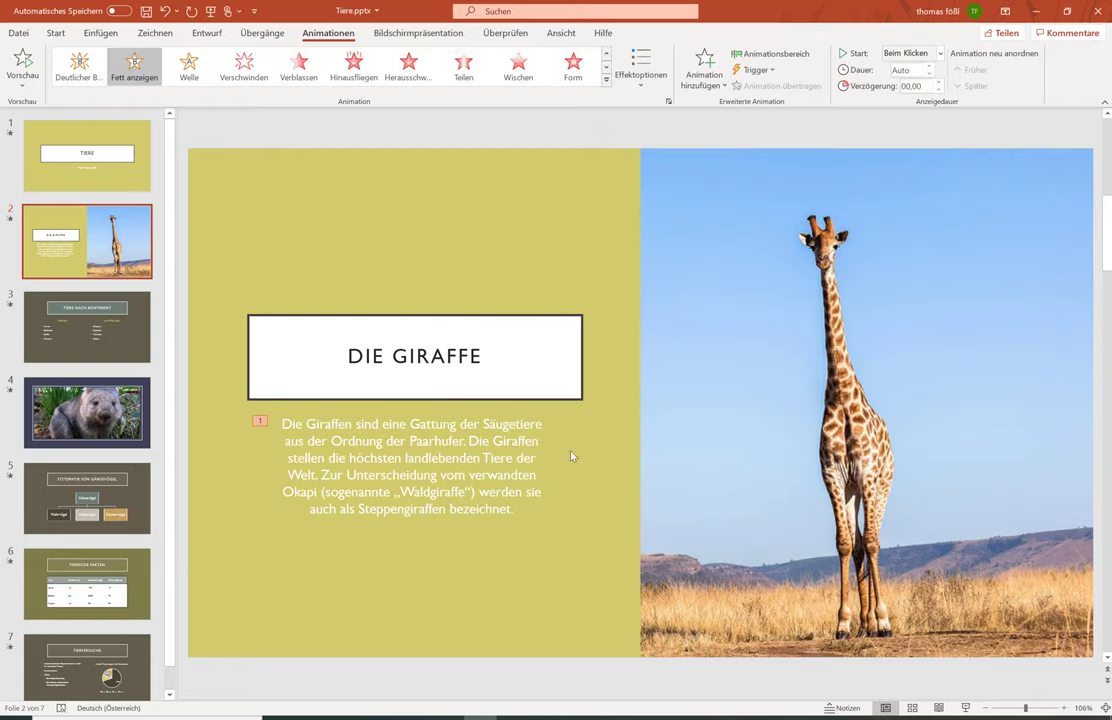
pyautogui.click(395, 32)
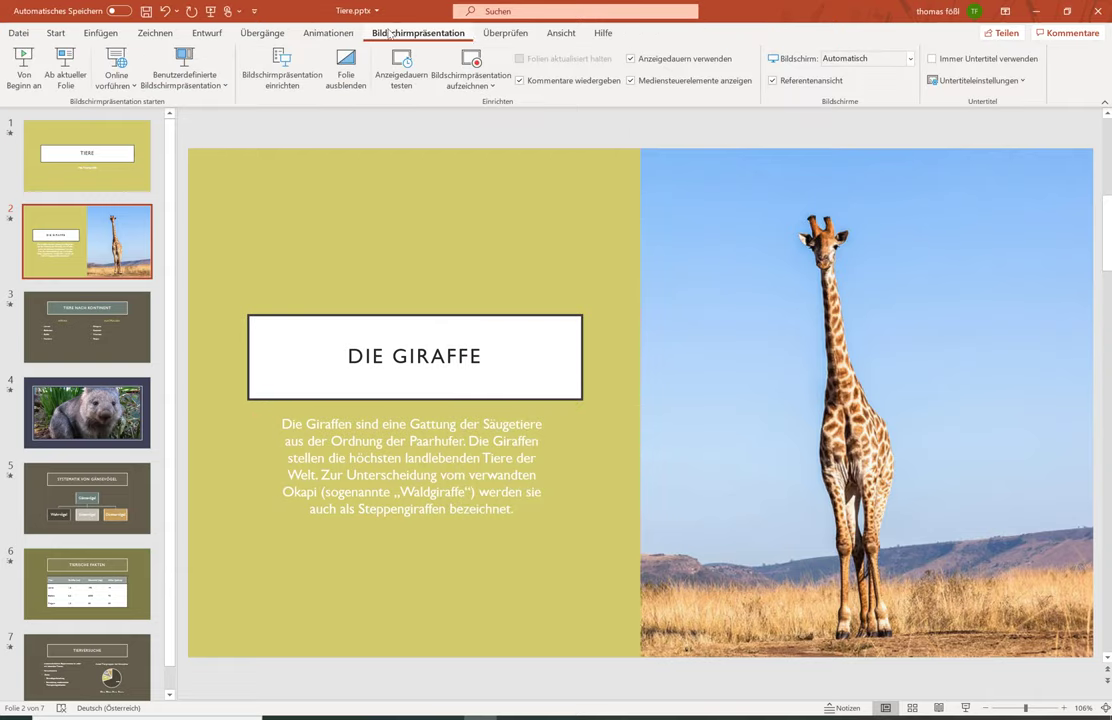
pyautogui.click(70, 63)
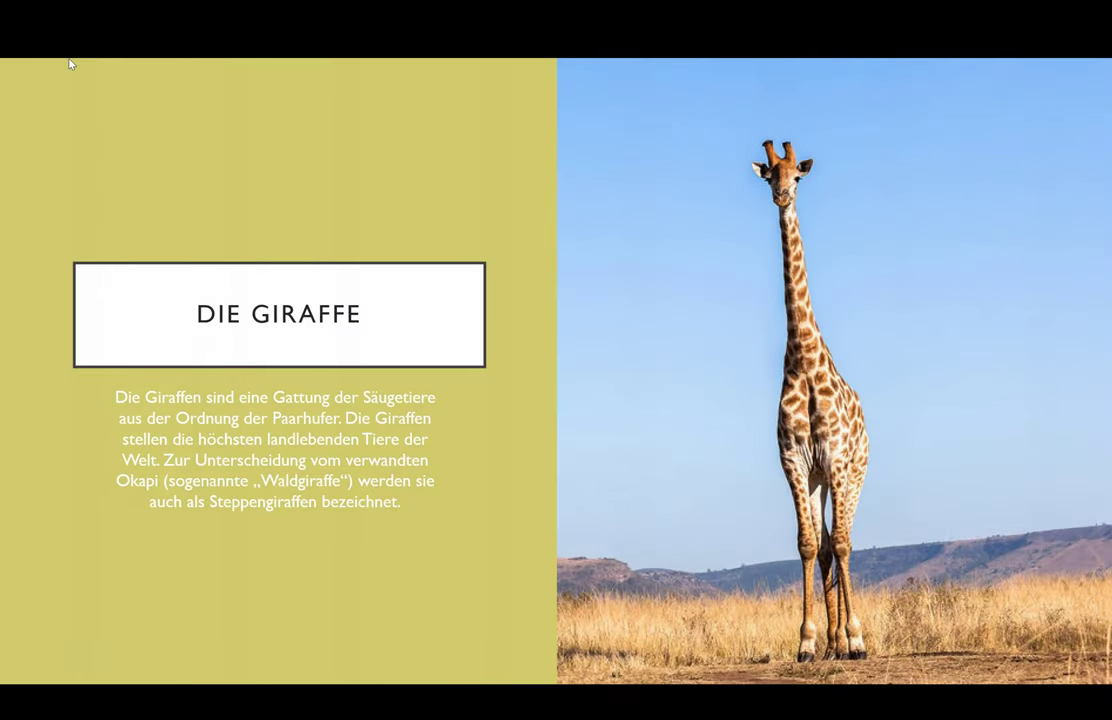
pyautogui.click(70, 63)
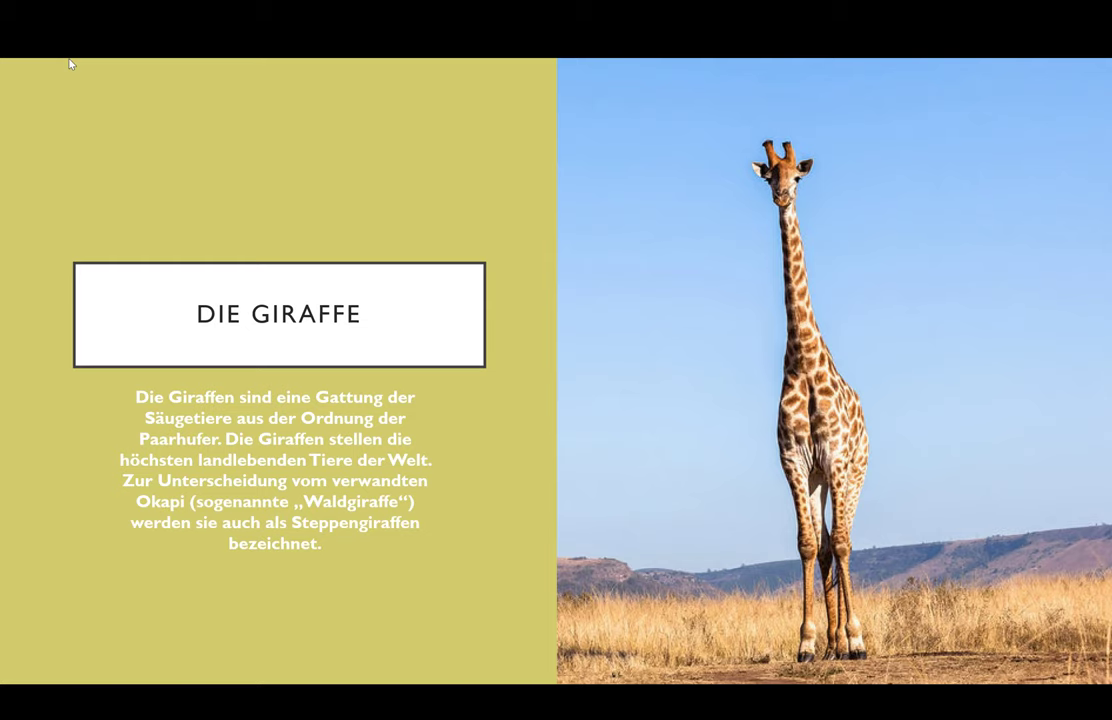
pyautogui.press('Escape')
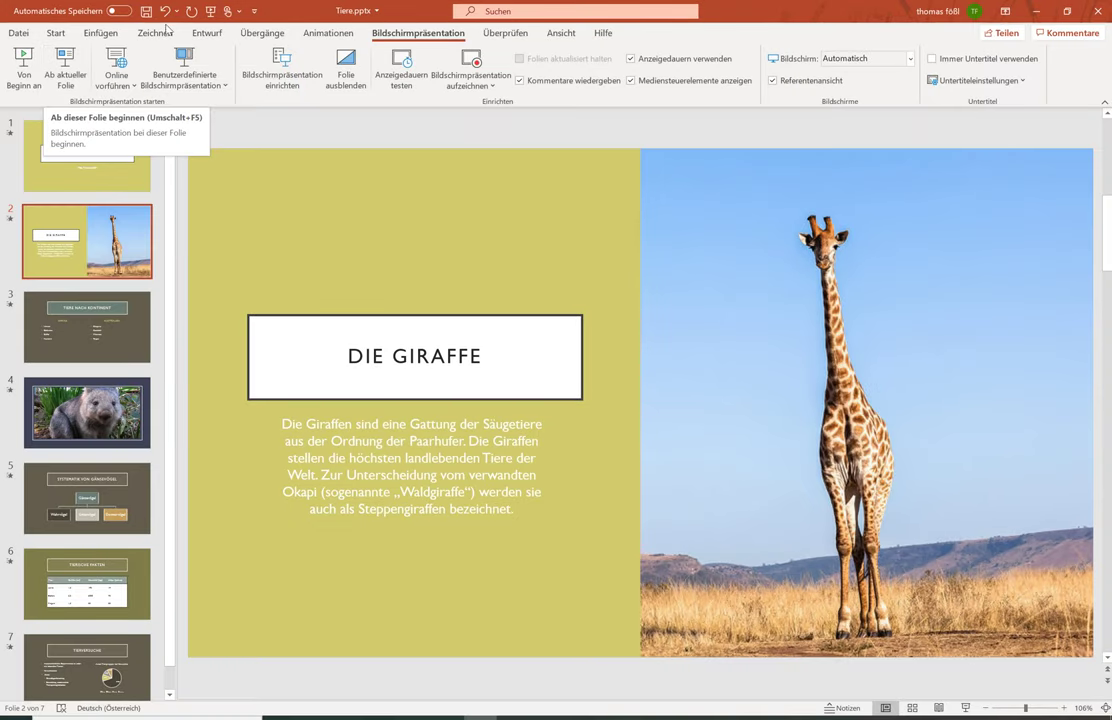
pyautogui.click(339, 457)
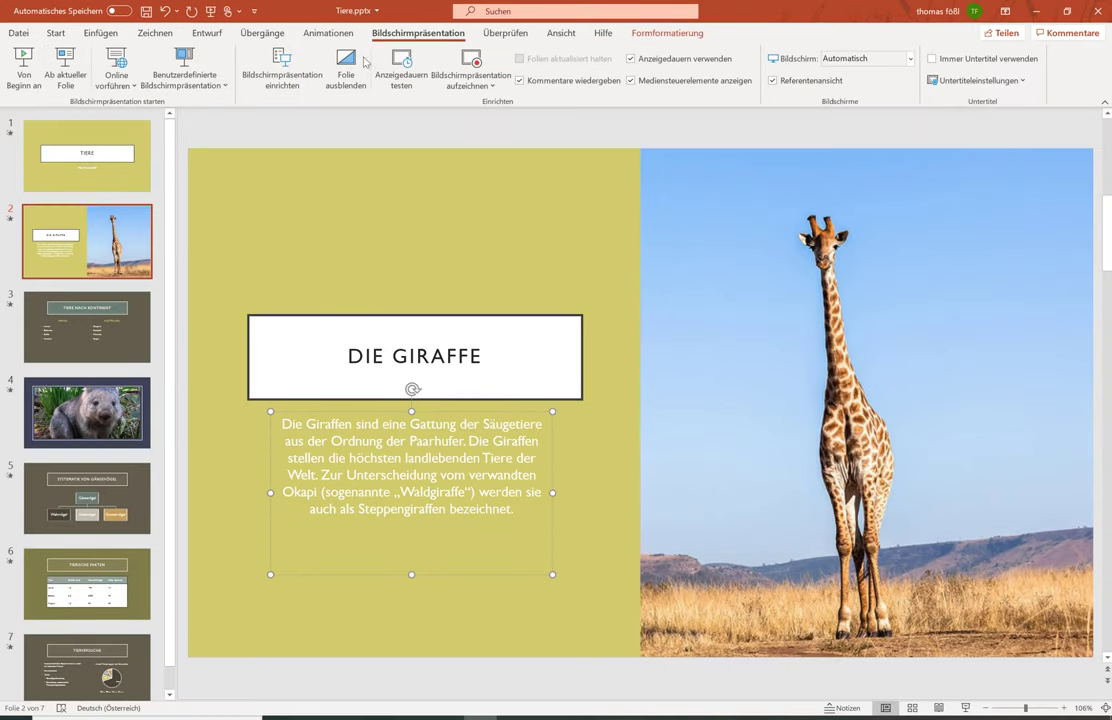
# Set the Fett anzeigen effect options to Als einzelnes Objekt, then Alle gleichzeitig
pyautogui.click(328, 33)
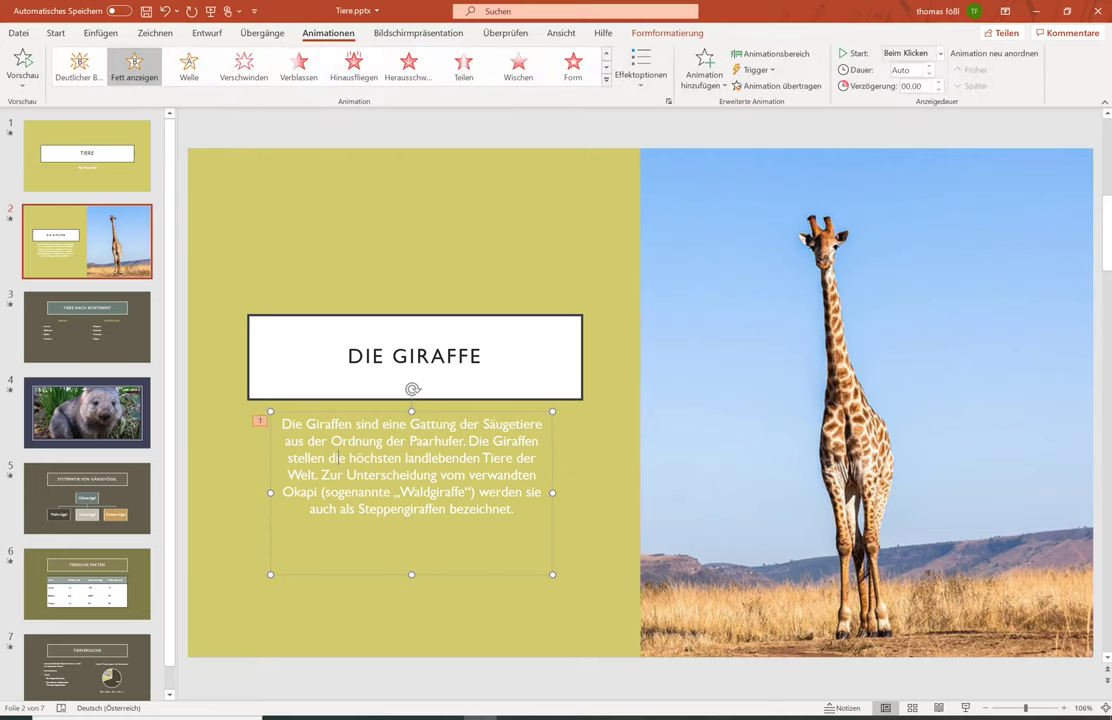
pyautogui.click(640, 84)
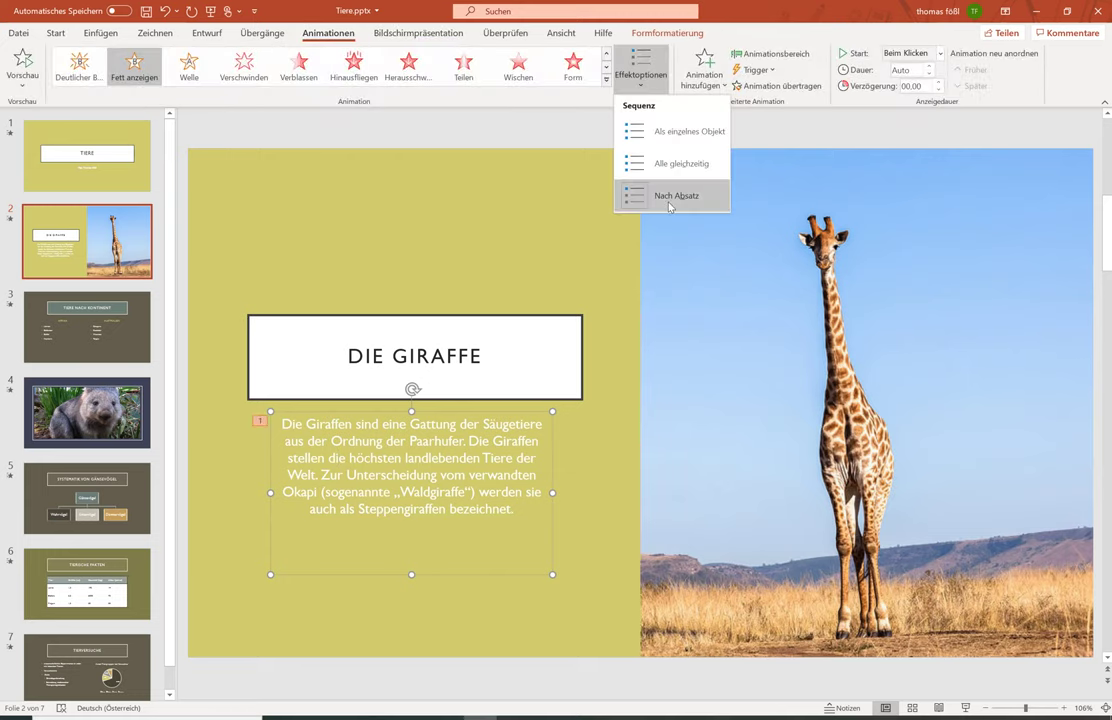
pyautogui.click(668, 131)
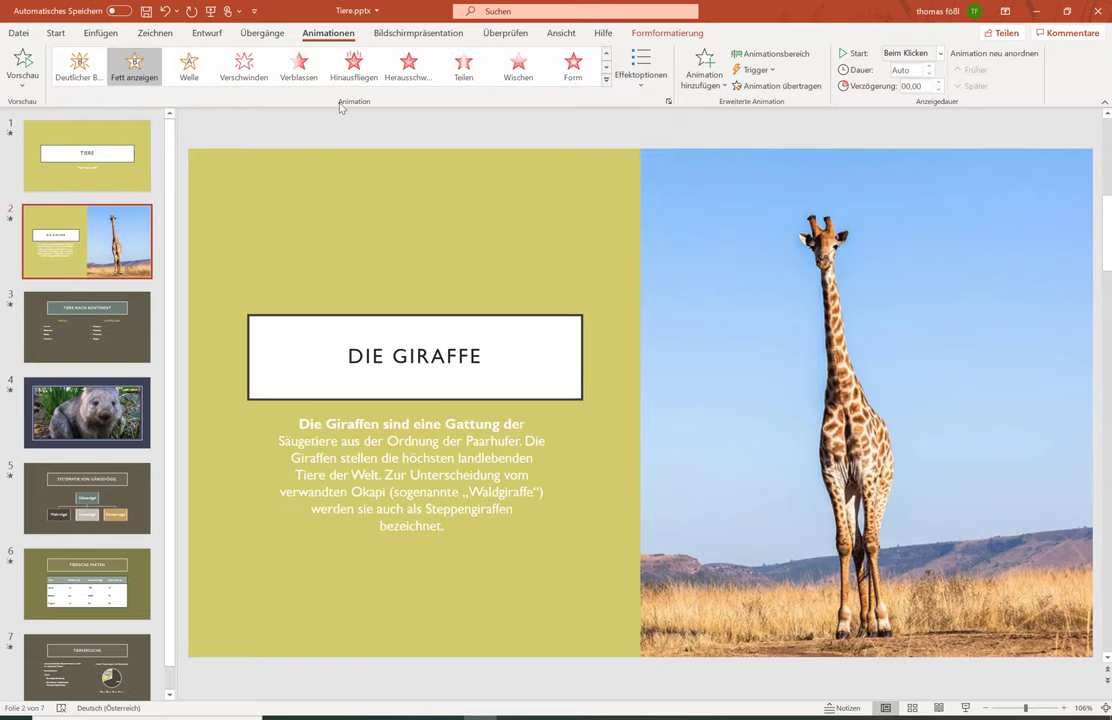
pyautogui.click(640, 68)
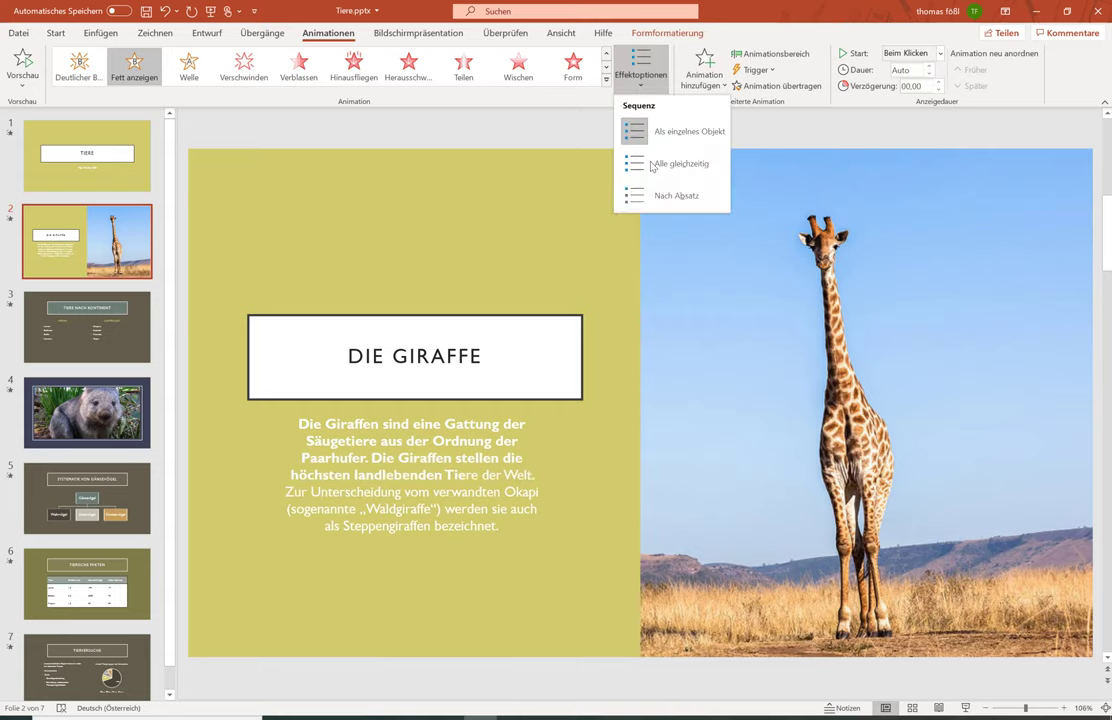
pyautogui.click(652, 165)
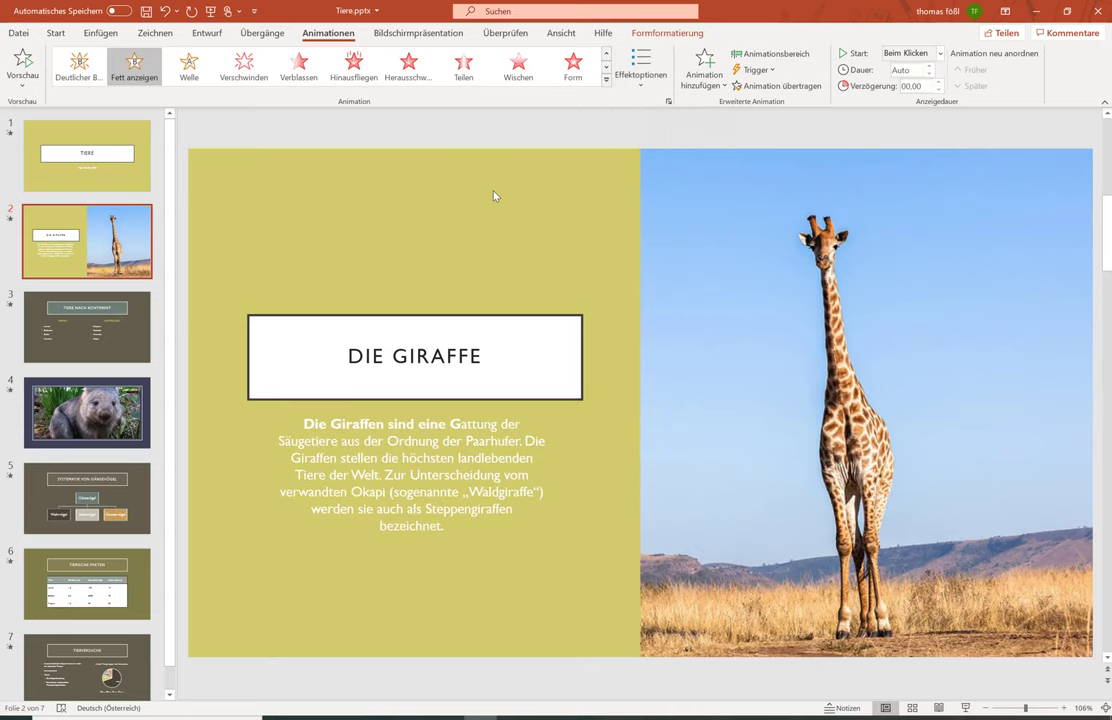
# Preview the giraffe slide with Ab aktueller Folie and exit with Esc
pyautogui.click(418, 33)
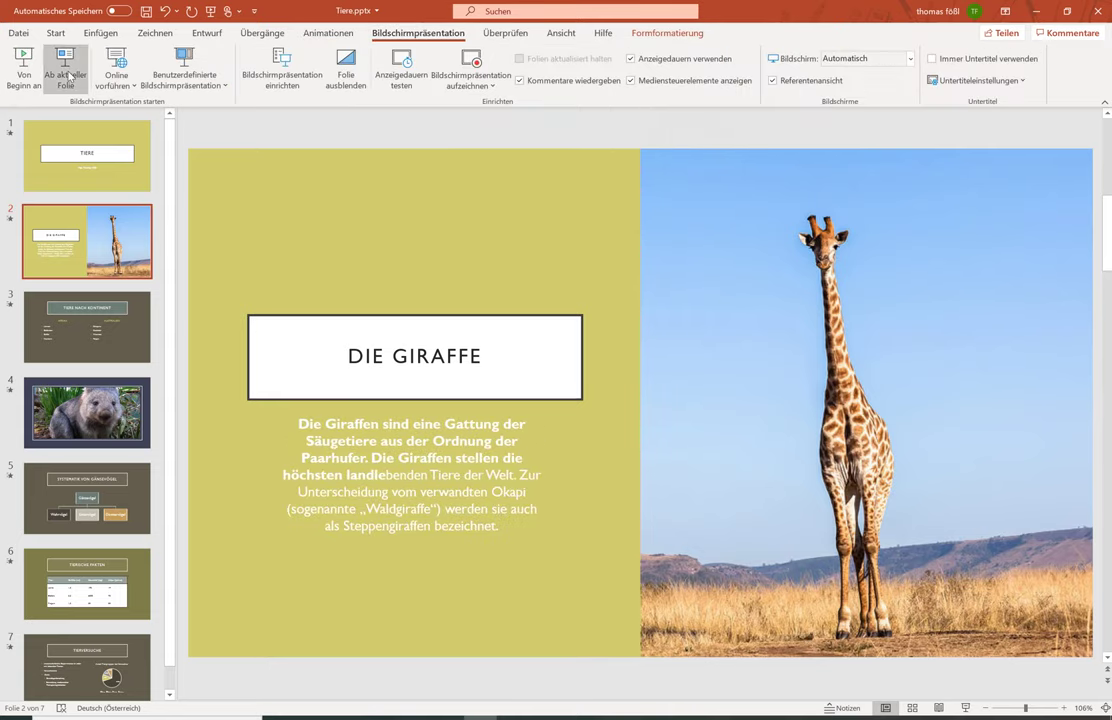
pyautogui.click(68, 76)
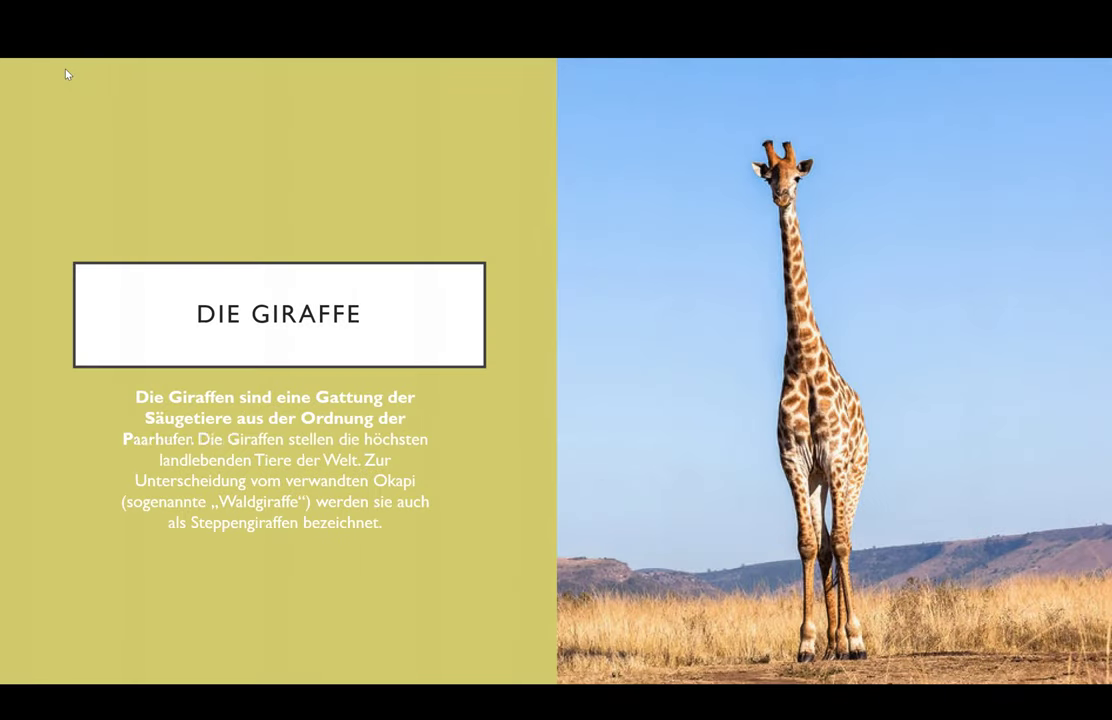
pyautogui.press('Escape')
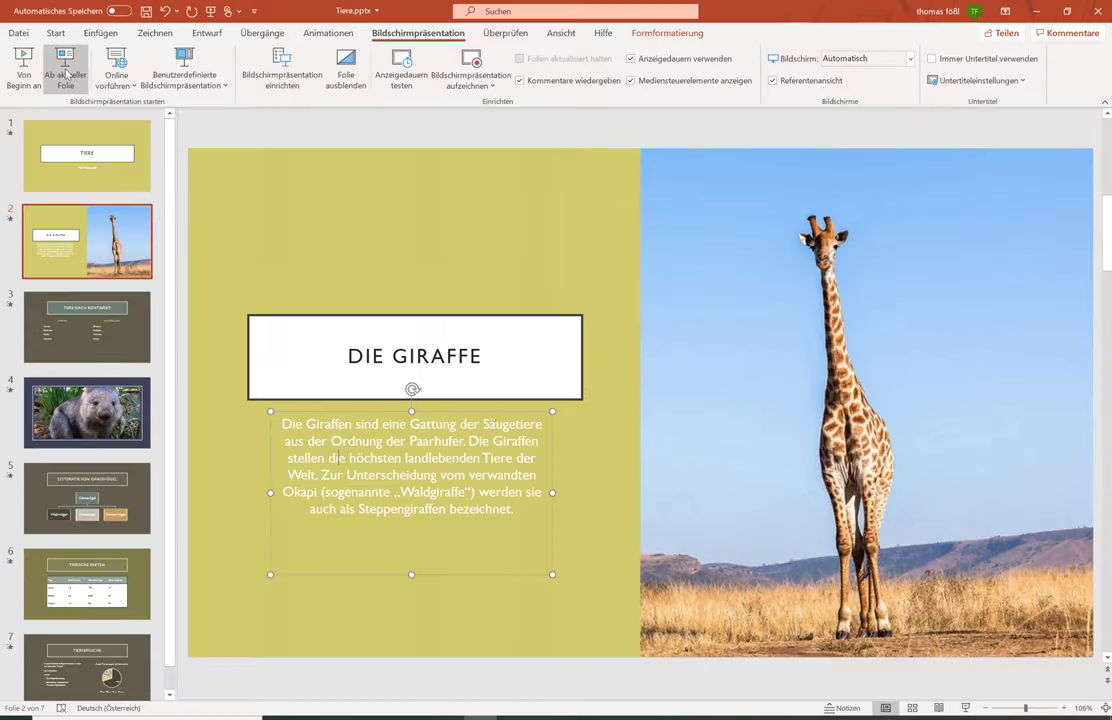
# Show the Animationsbereich listing the description text's Fett anzeigen emphasis
pyautogui.click(326, 34)
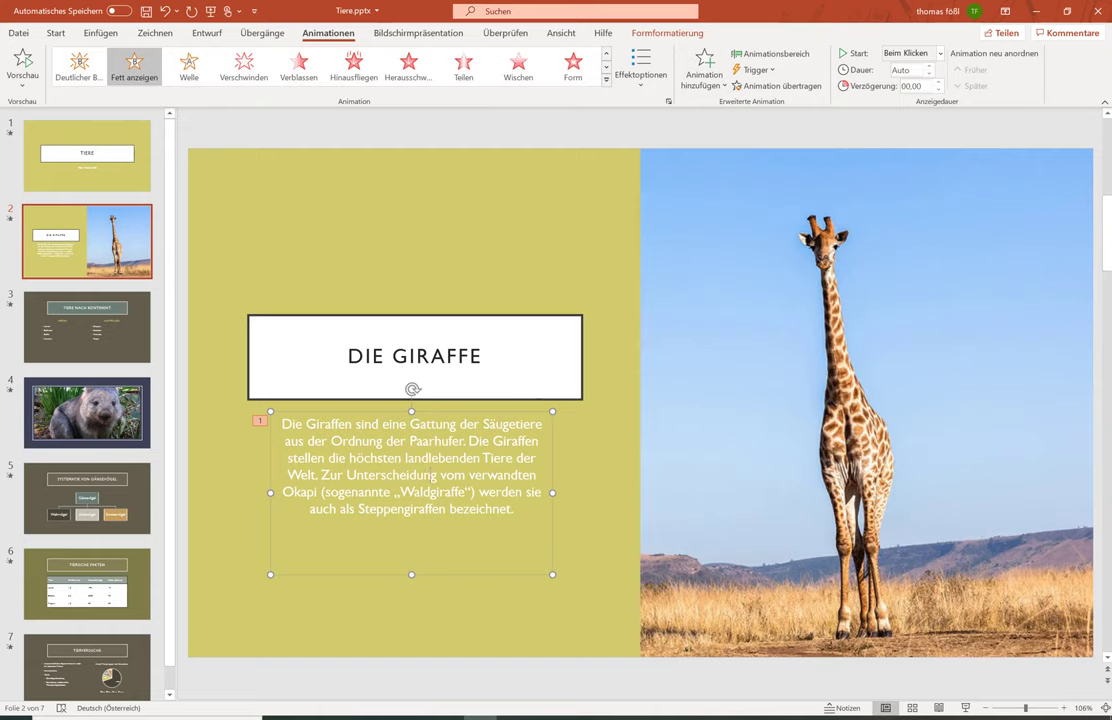
pyautogui.rightClick(440, 414)
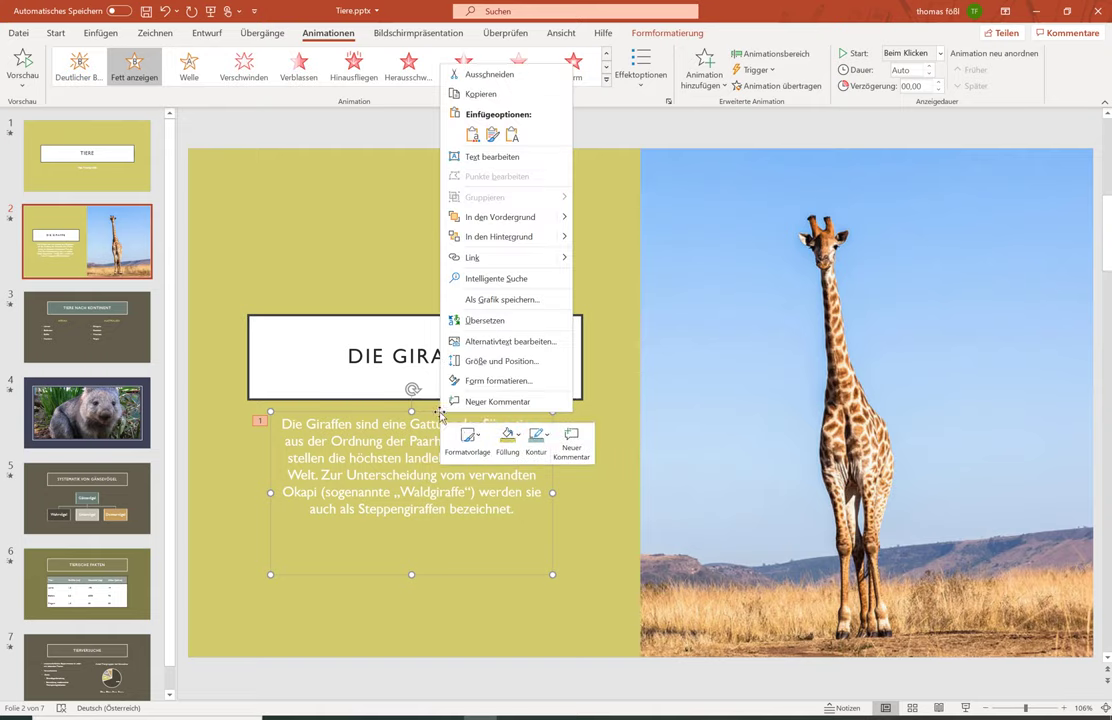
pyautogui.click(450, 444)
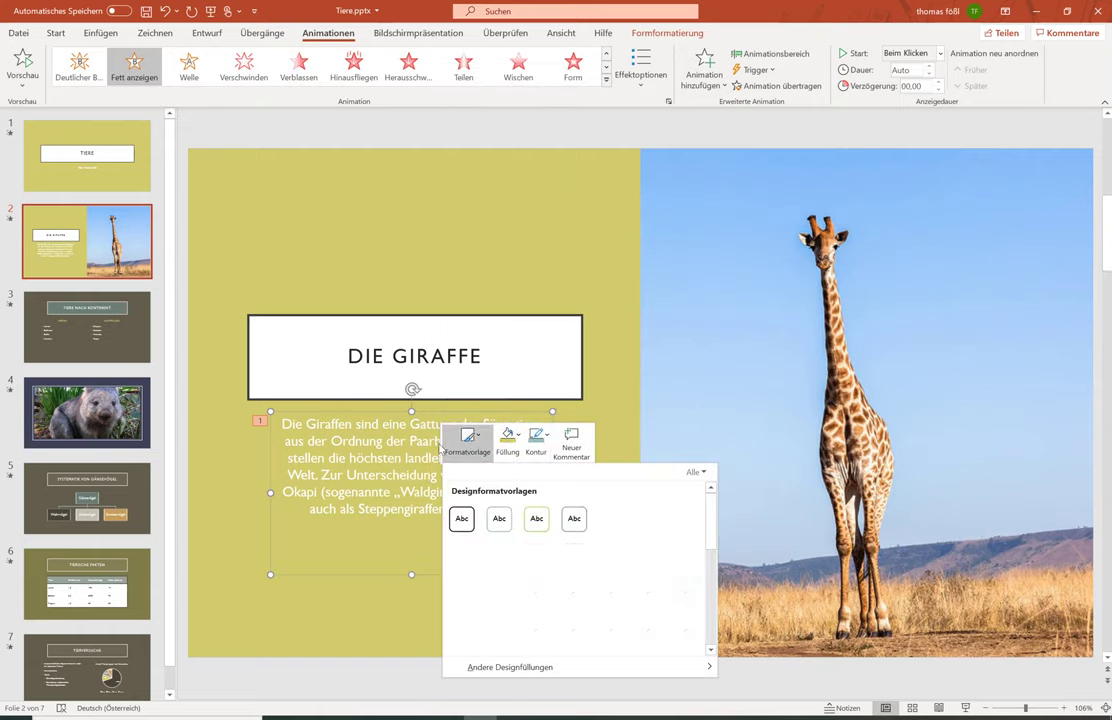
pyautogui.click(344, 416)
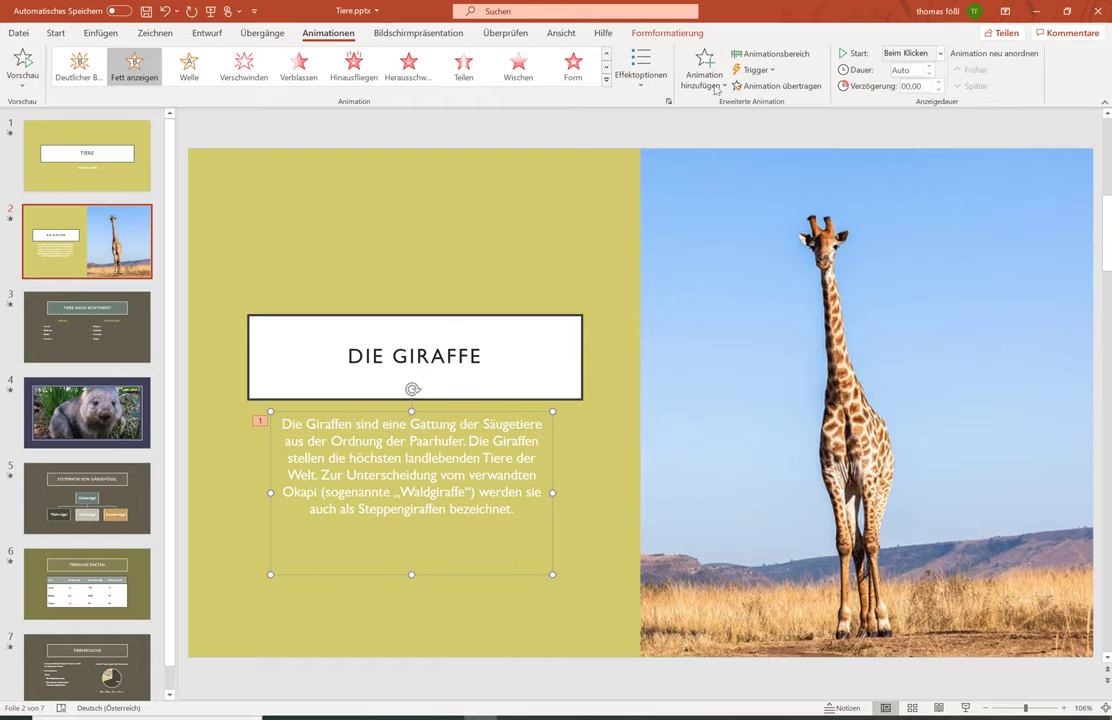
pyautogui.click(781, 56)
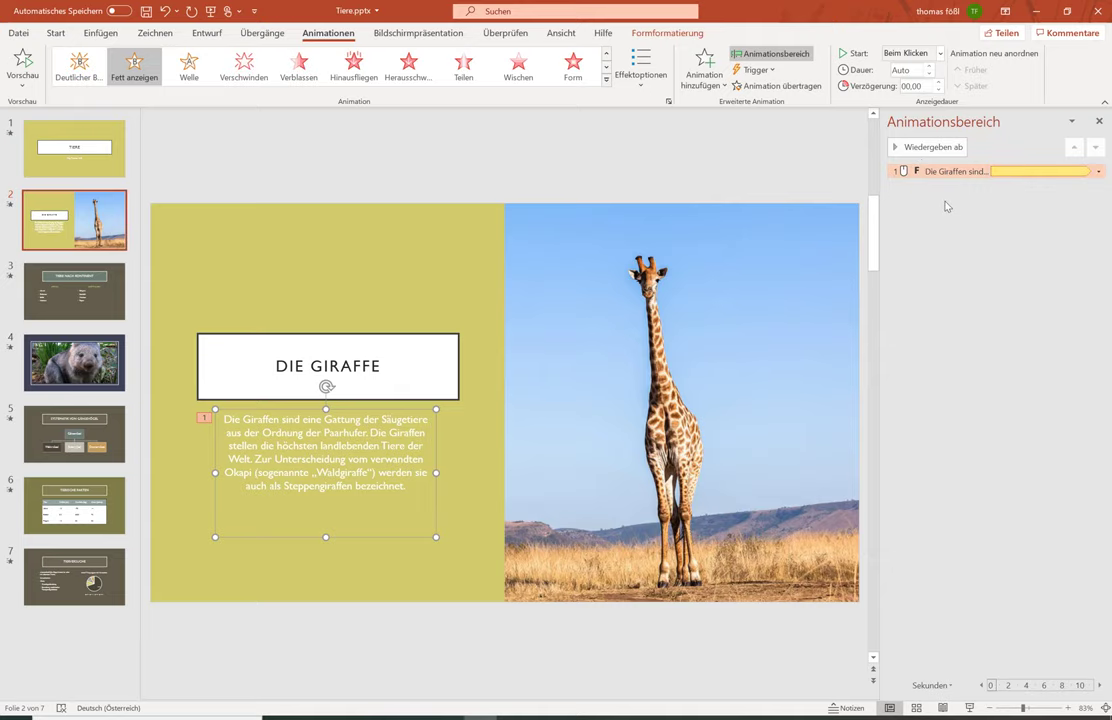
# Lower the bold animation's delay between letters to 0 in its Effektoptionen dialog
pyautogui.rightClick(926, 171)
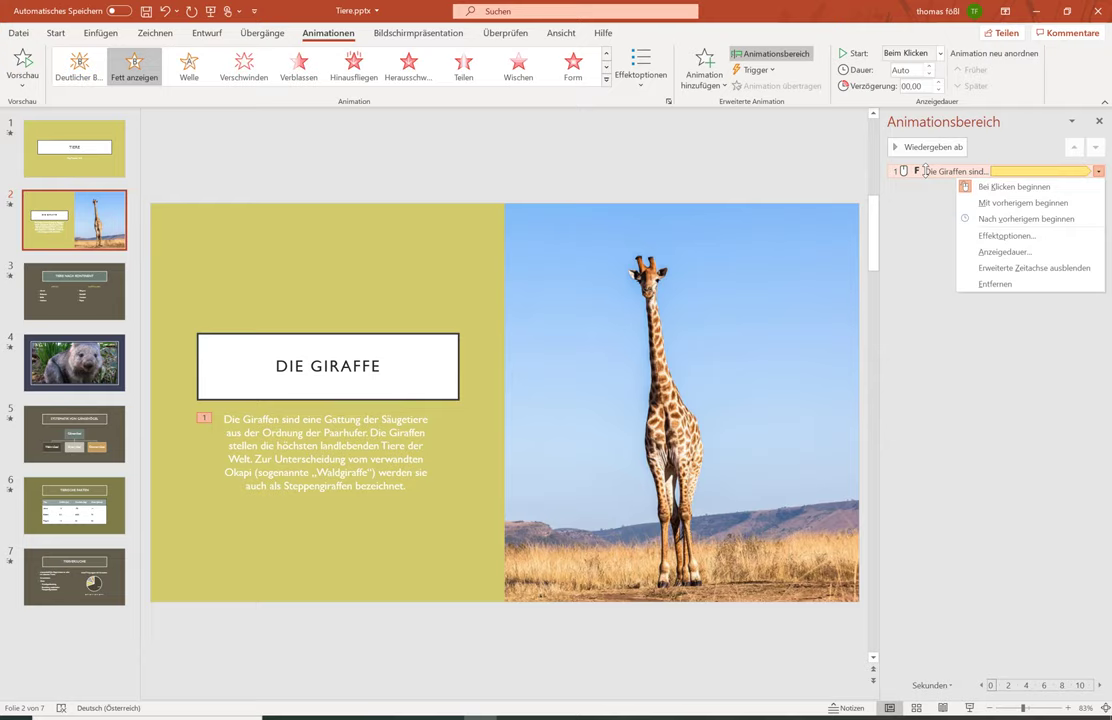
pyautogui.click(982, 236)
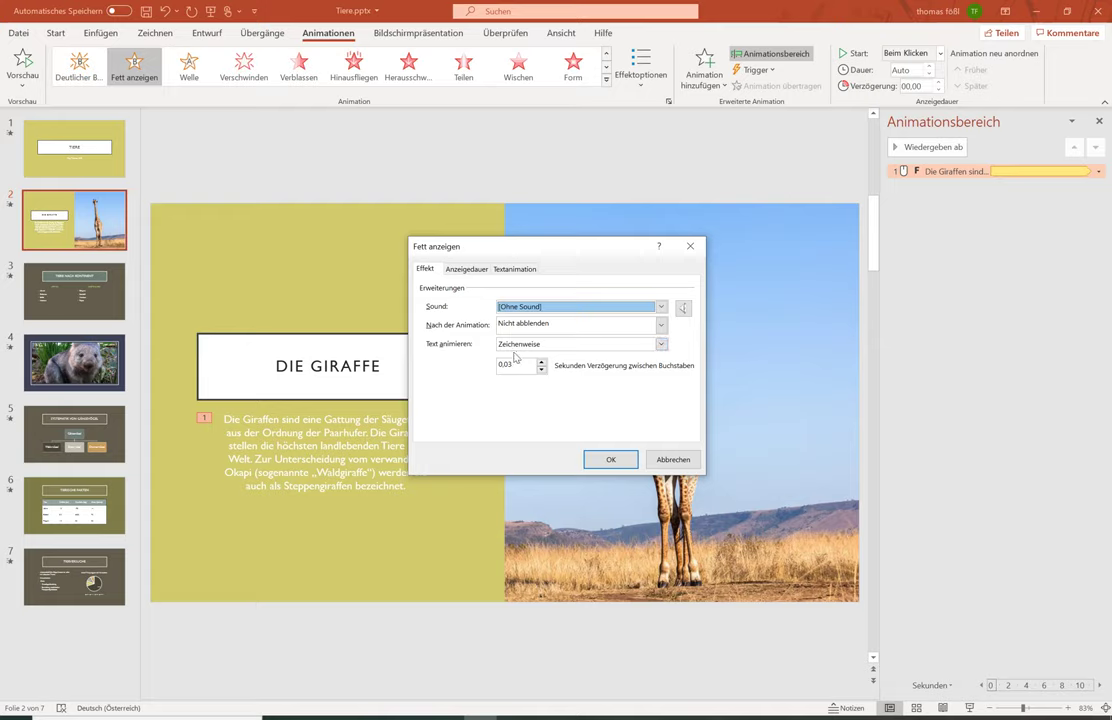
pyautogui.click(541, 369)
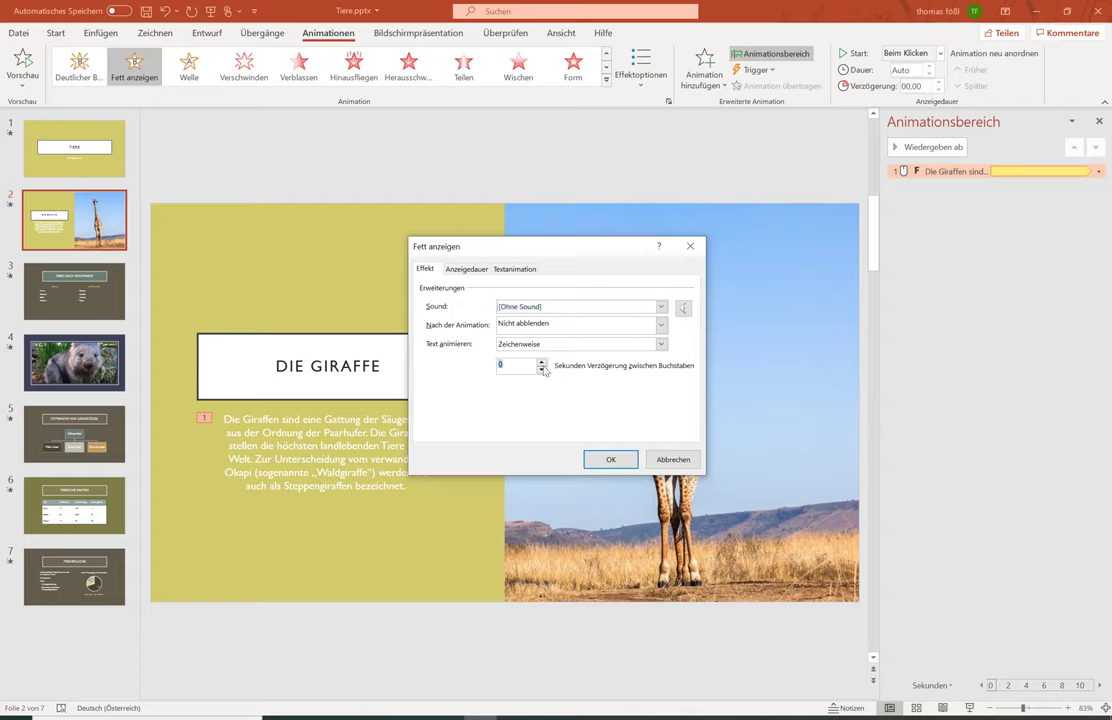
pyautogui.click(541, 369)
pyautogui.click(610, 460)
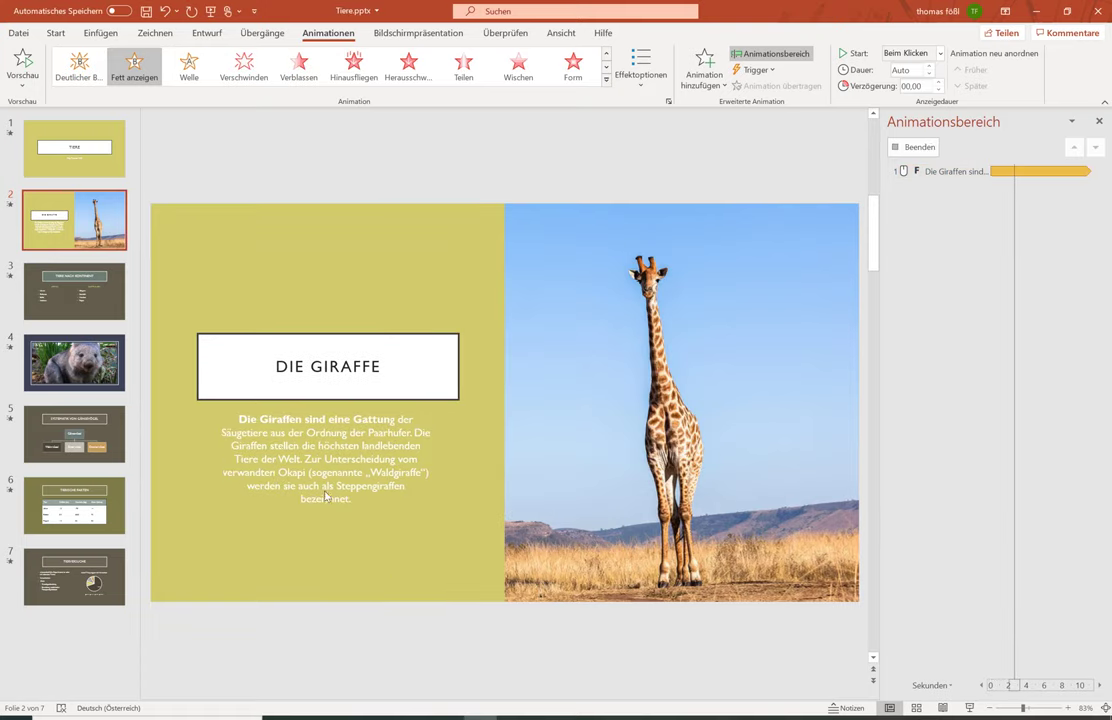
# Set the bold animation's Text animieren option to Alle gleichzeitig
pyautogui.click(1099, 171)
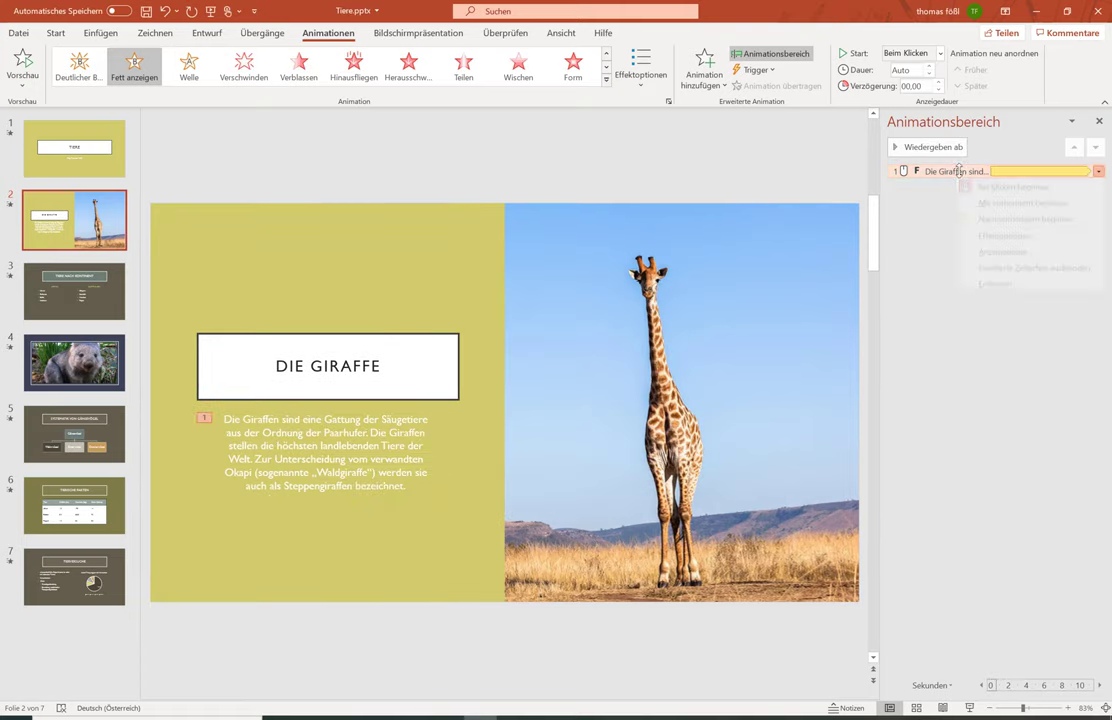
pyautogui.click(1030, 249)
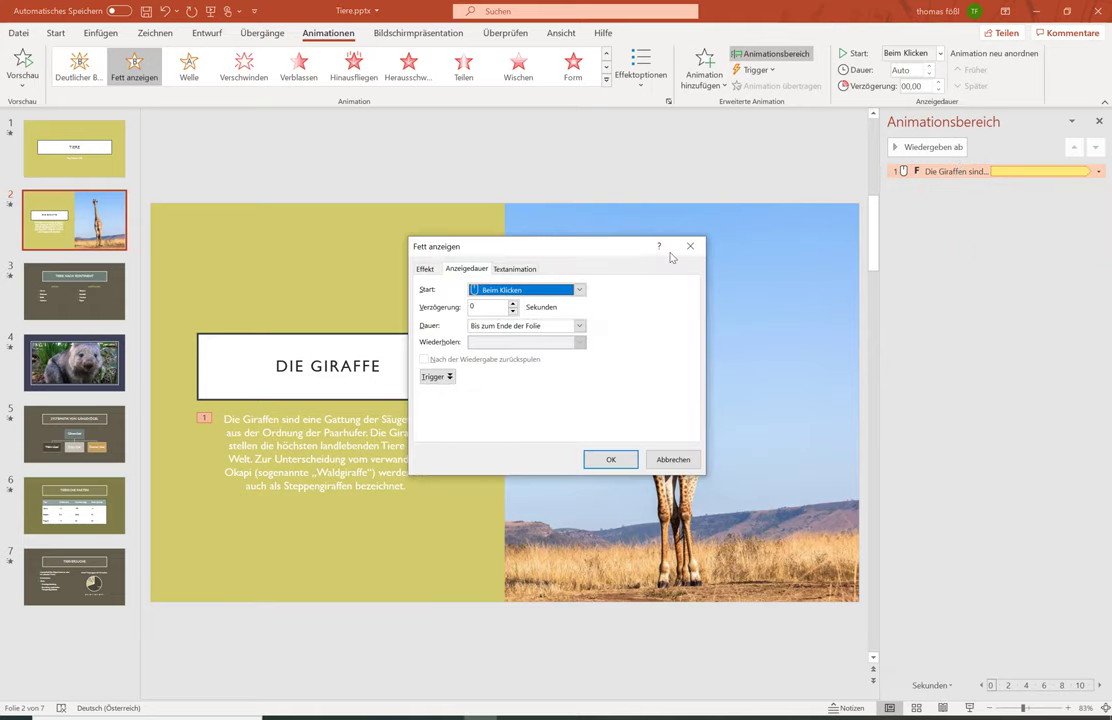
pyautogui.click(500, 270)
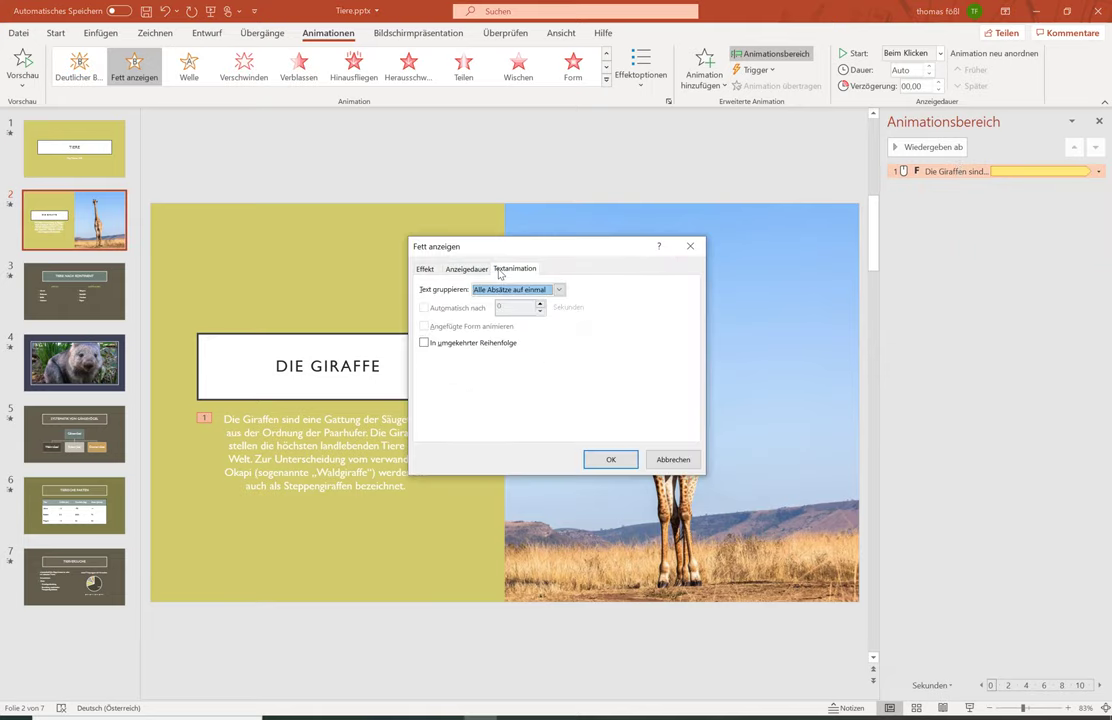
pyautogui.click(690, 246)
pyautogui.rightClick(957, 172)
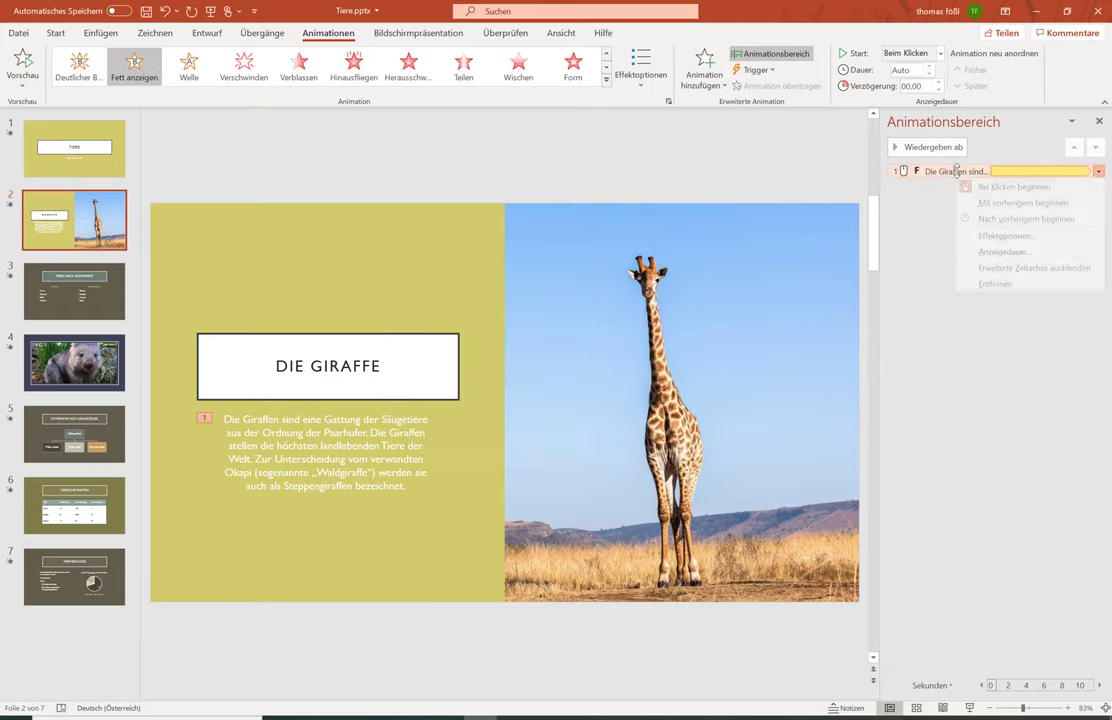
pyautogui.click(1000, 236)
pyautogui.click(580, 344)
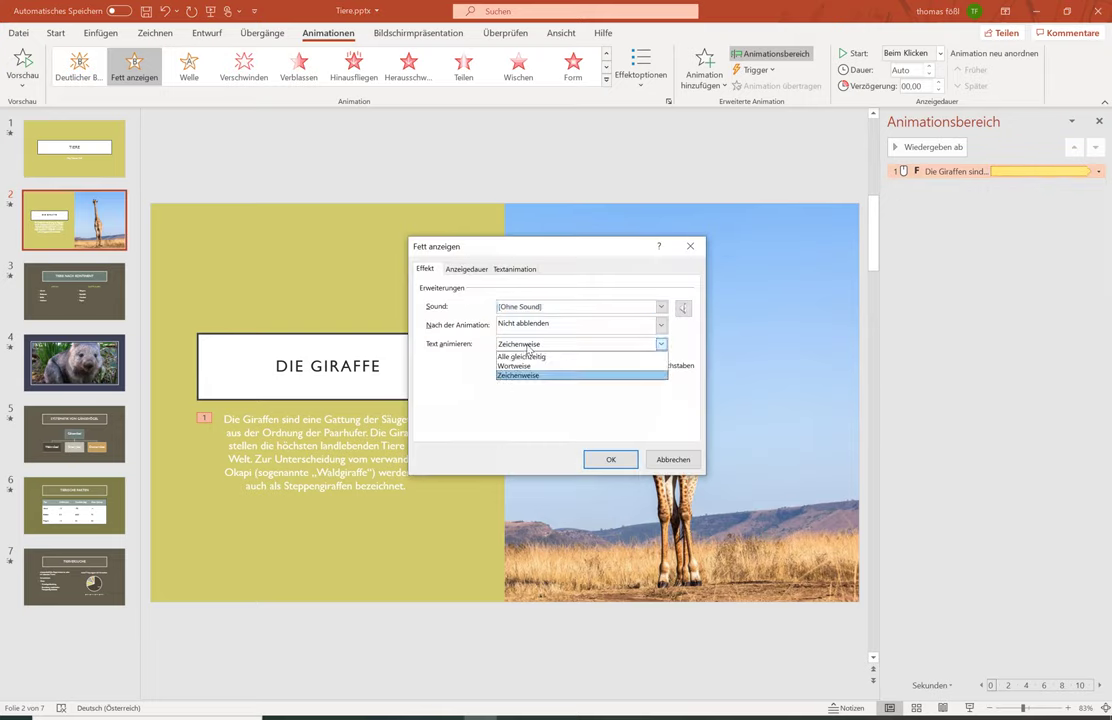
pyautogui.click(527, 354)
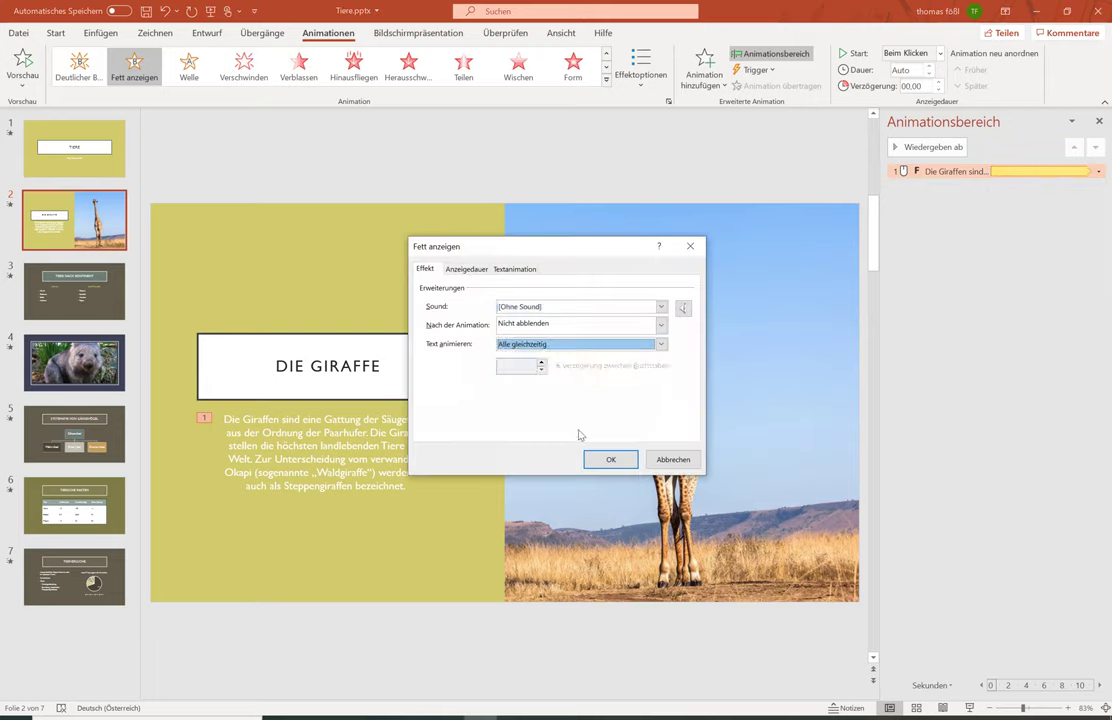
pyautogui.click(606, 461)
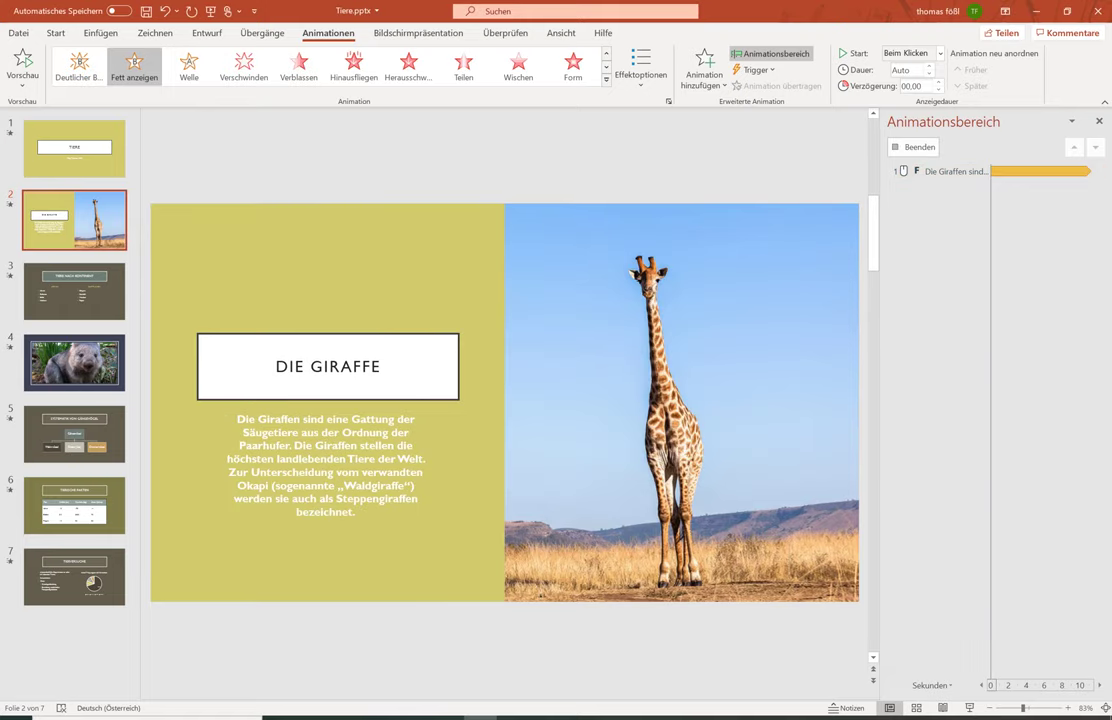
pyautogui.click(418, 33)
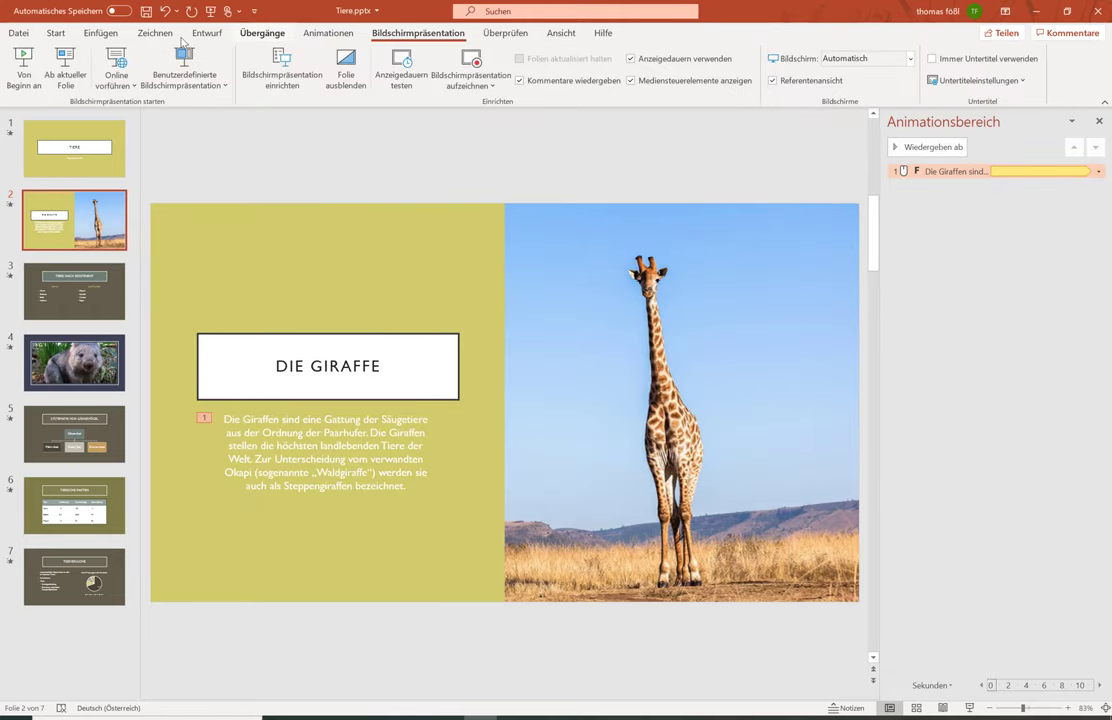
pyautogui.click(65, 68)
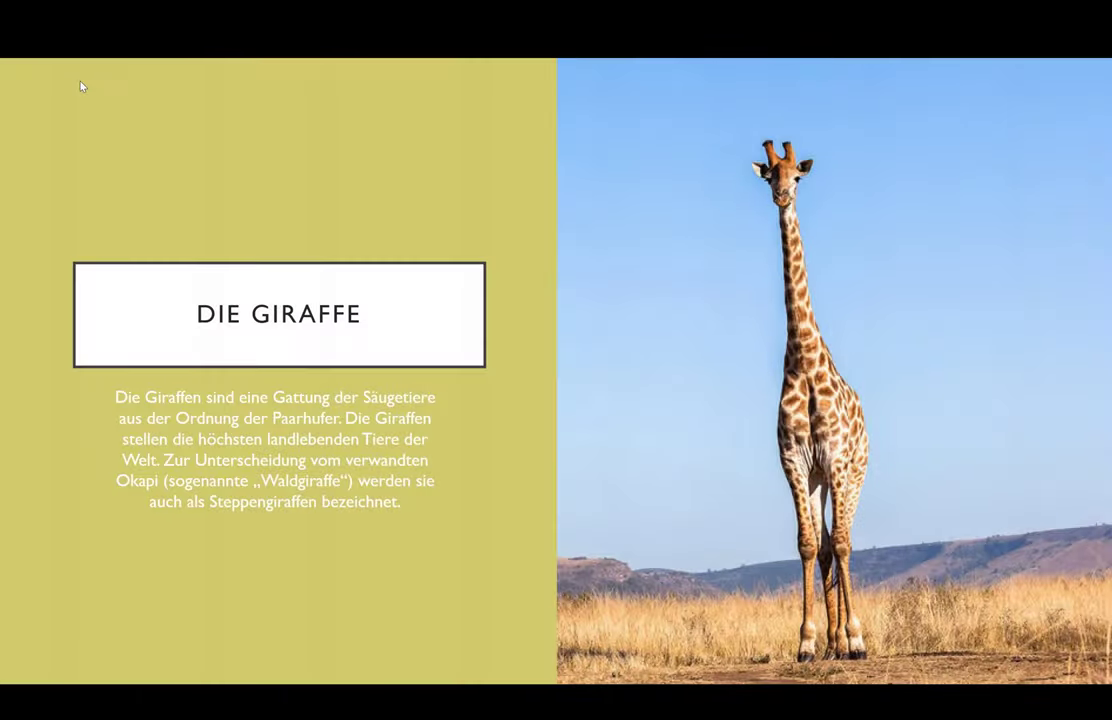
pyautogui.click(82, 86)
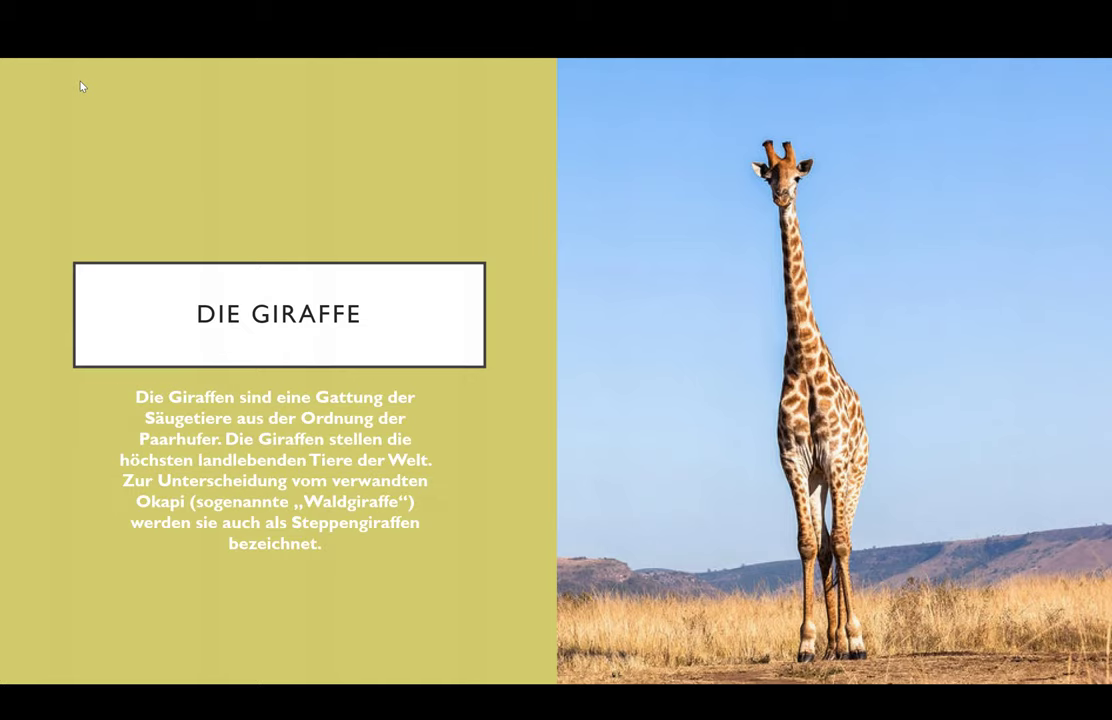
pyautogui.press('Escape')
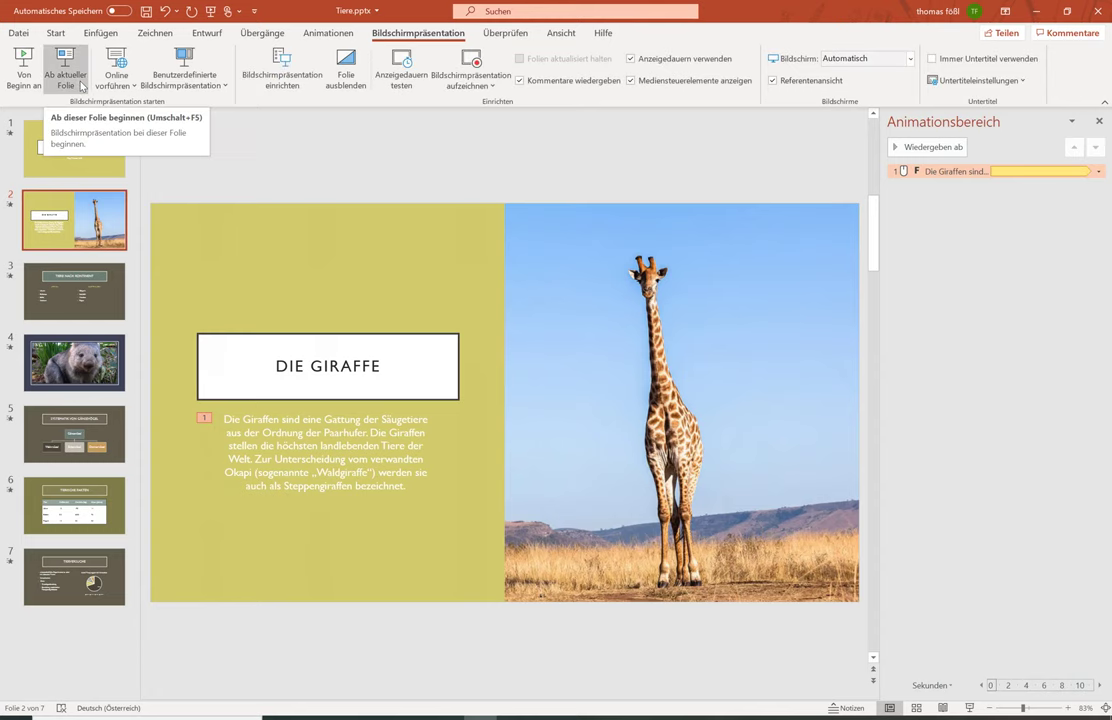
# Return to the Animationen tab and toggle the Animationsbereich off and back on
pyautogui.click(345, 62)
pyautogui.click(333, 35)
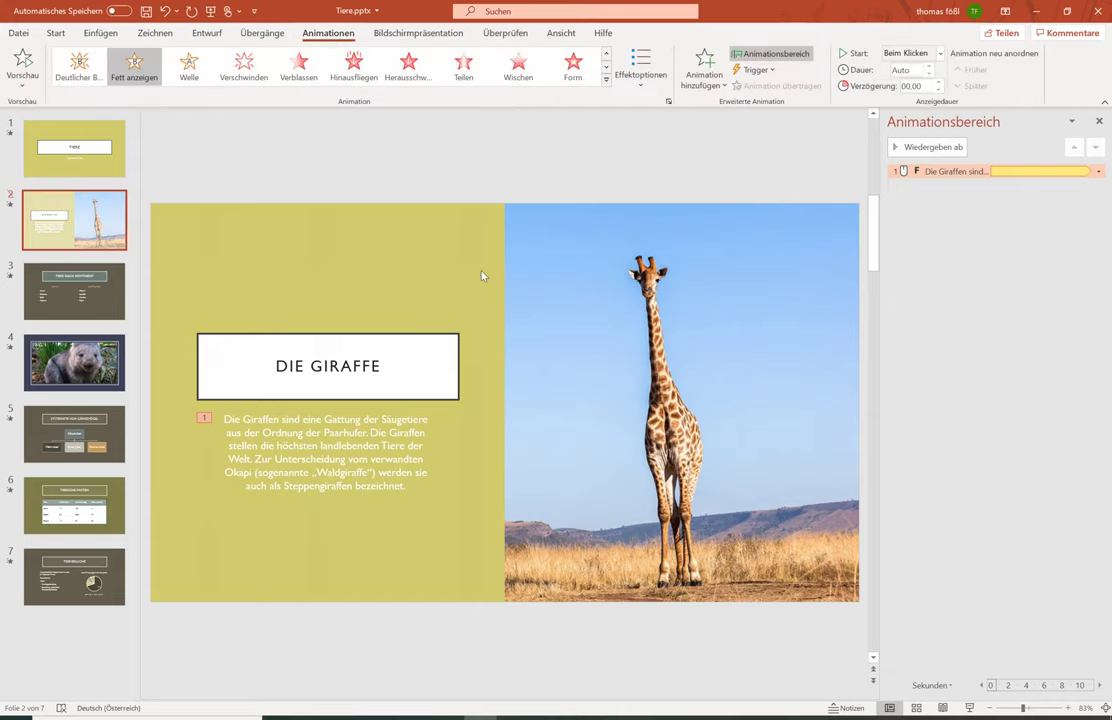
pyautogui.click(639, 86)
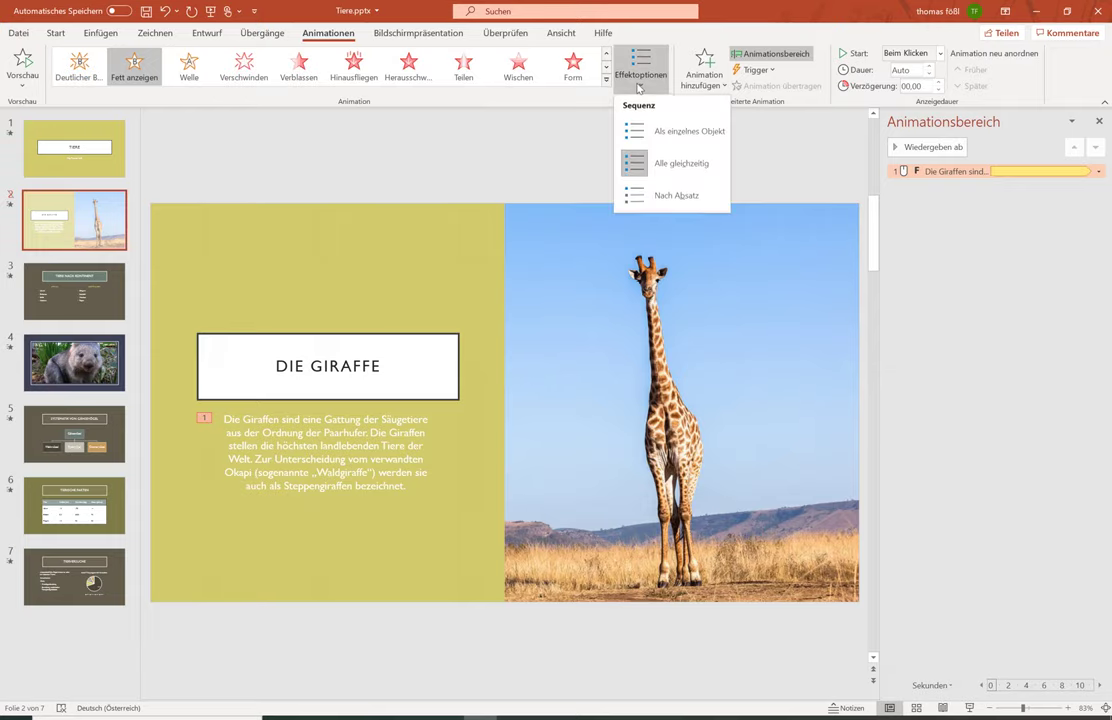
pyautogui.click(639, 86)
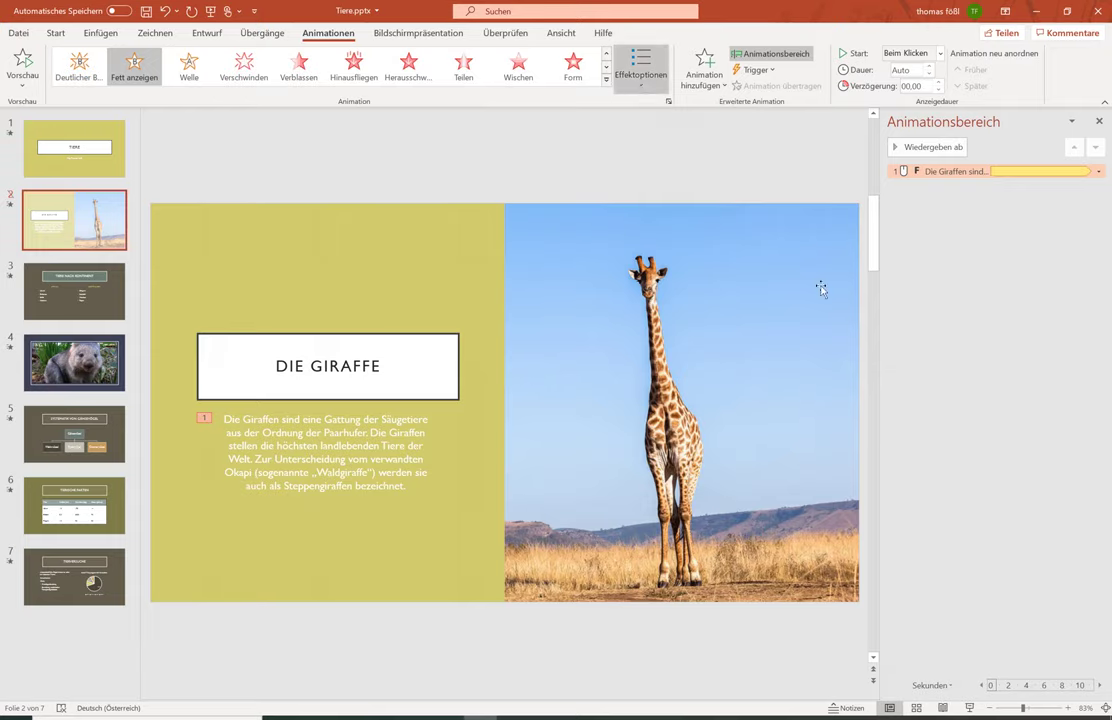
pyautogui.click(773, 56)
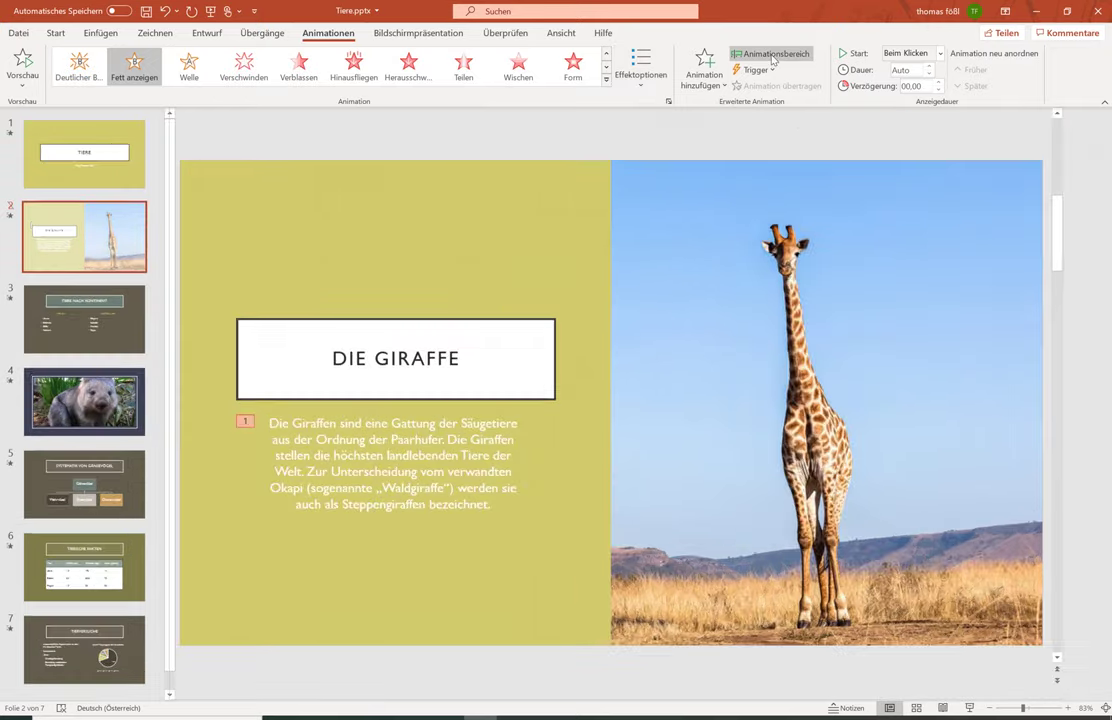
pyautogui.click(771, 55)
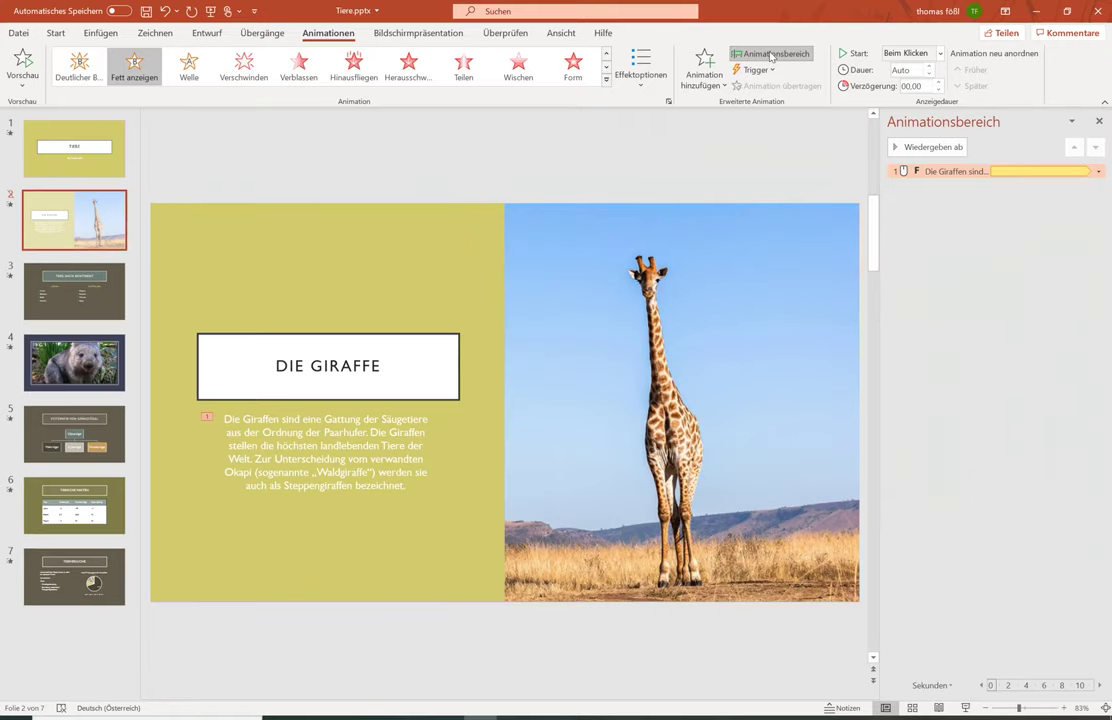
# Inspect the text's Fett anzeigen animation options, then select the giraffe description text box
pyautogui.rightClick(929, 190)
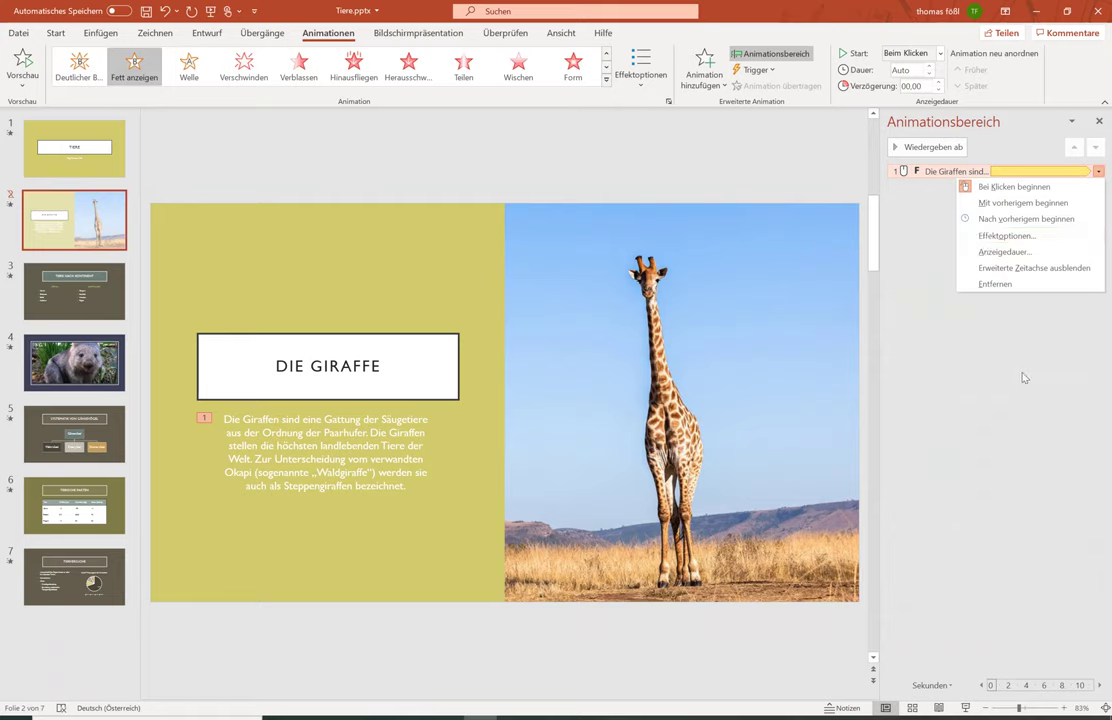
pyautogui.click(210, 538)
pyautogui.click(281, 445)
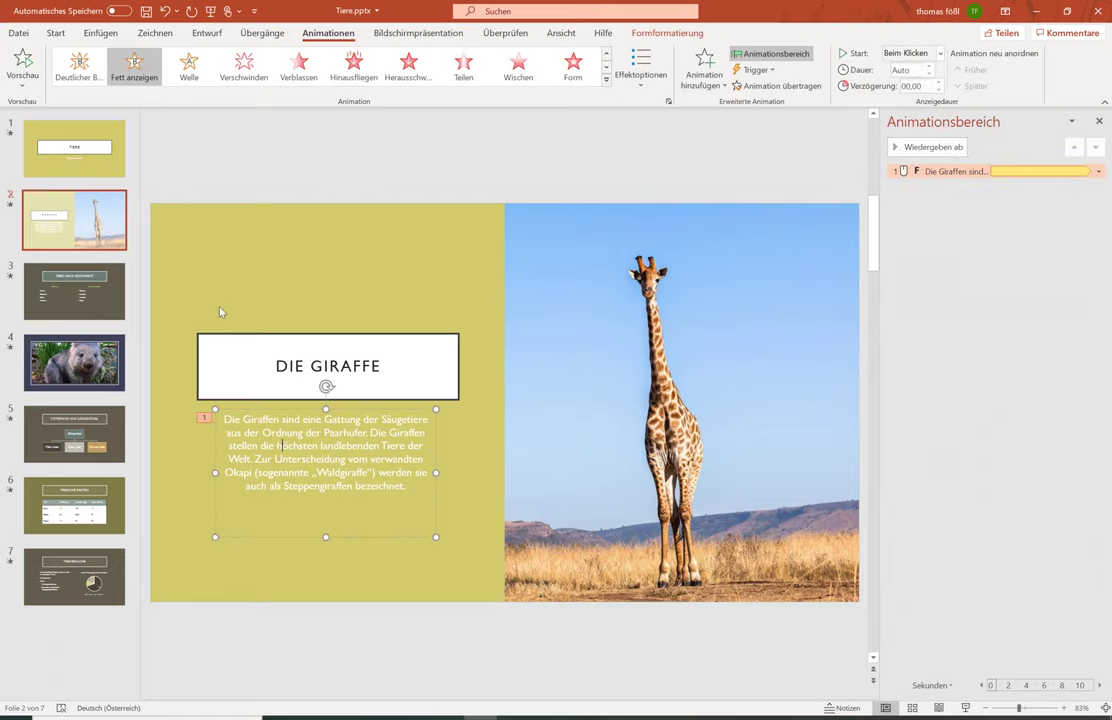
# Set the text's animation to Ohne, then apply Fegen from Weitere Ausgangseffekte
pyautogui.click(605, 79)
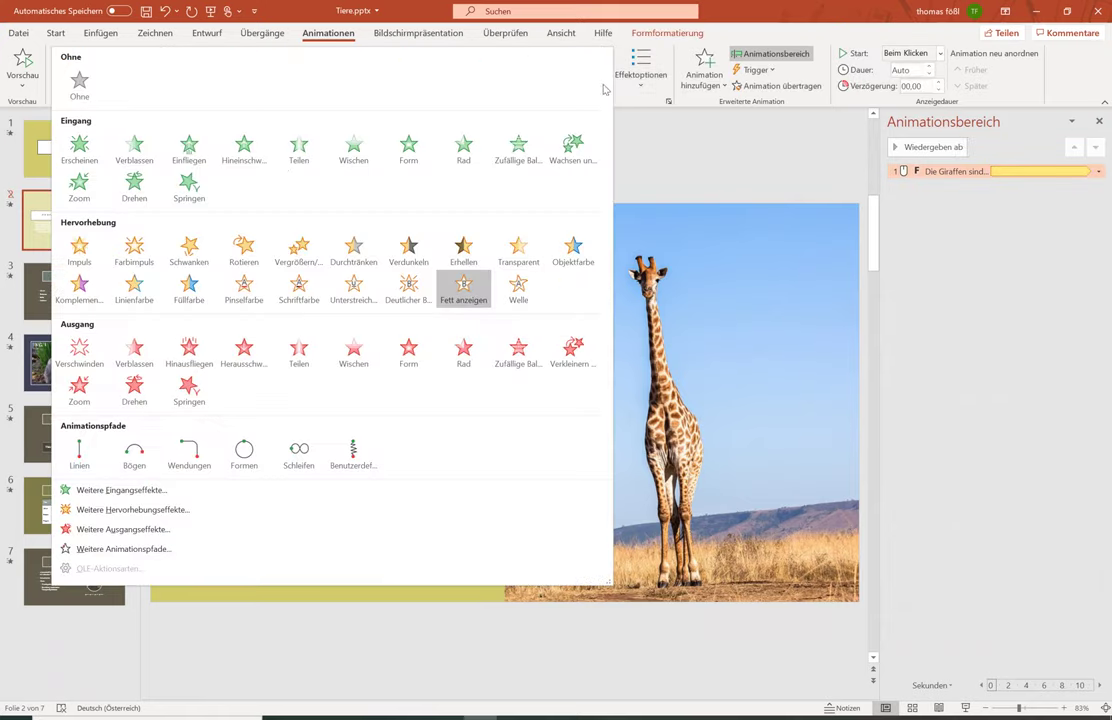
pyautogui.click(58, 80)
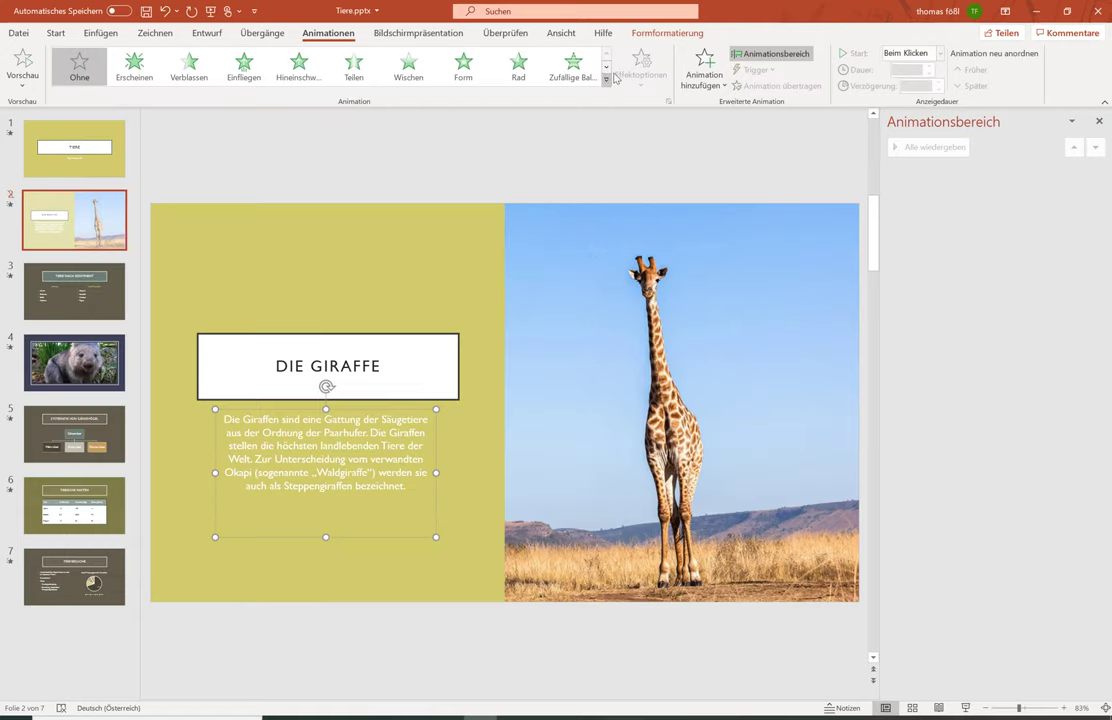
pyautogui.click(606, 79)
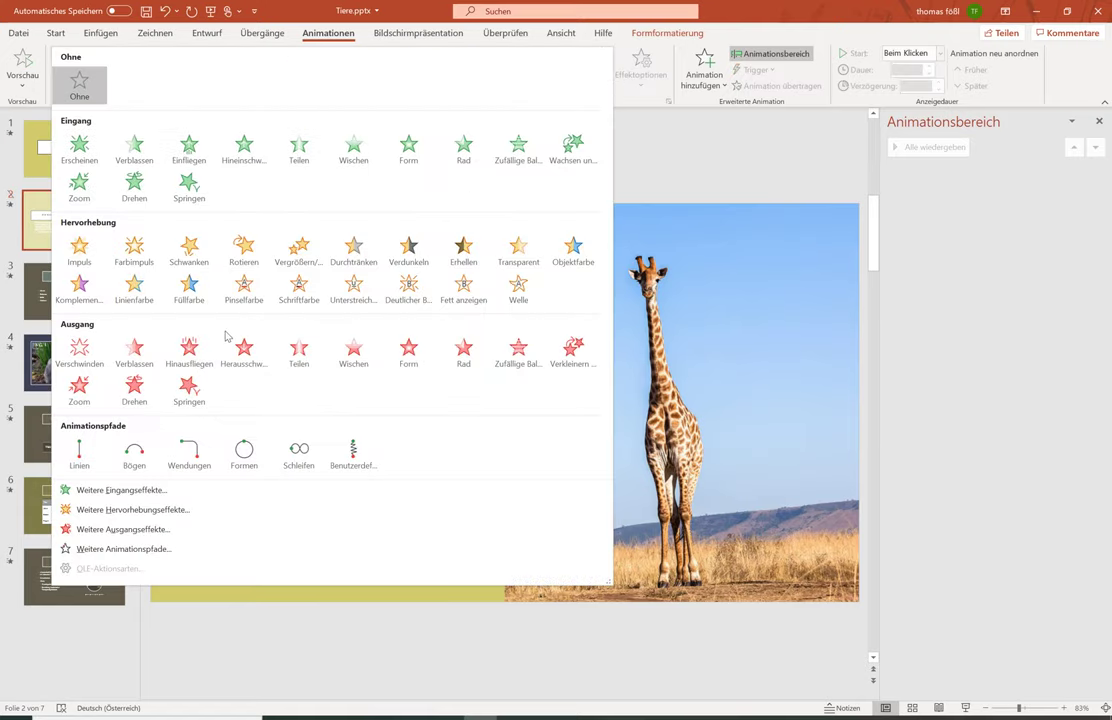
pyautogui.click(170, 529)
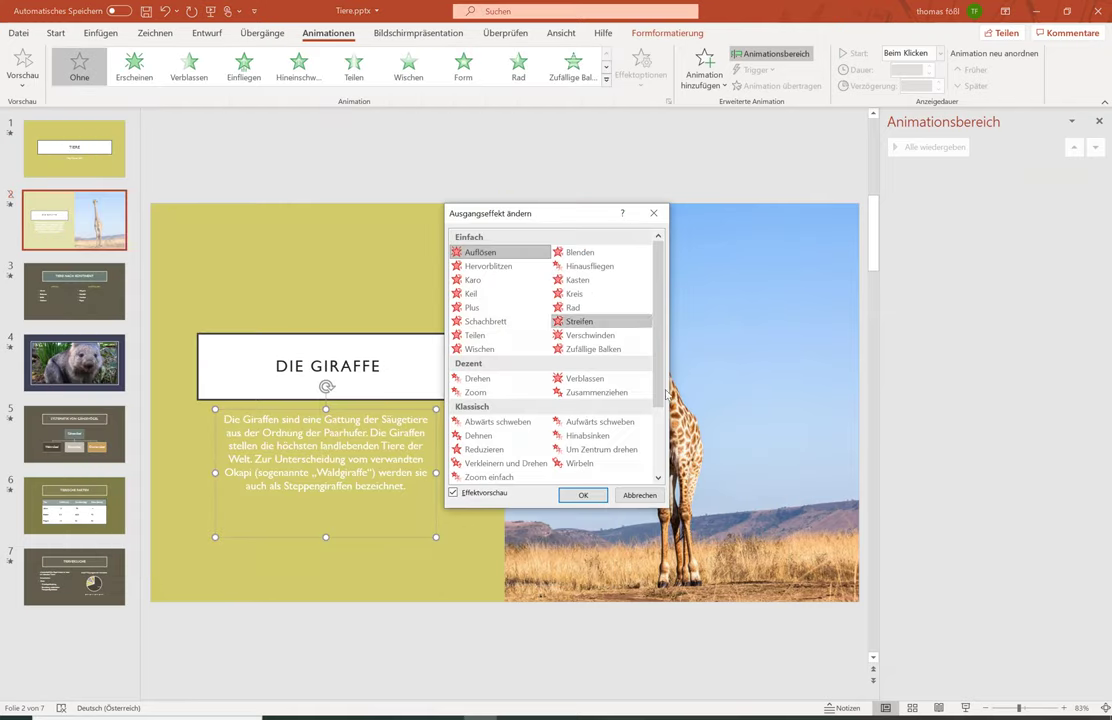
pyautogui.scroll(-3, 638, 433)
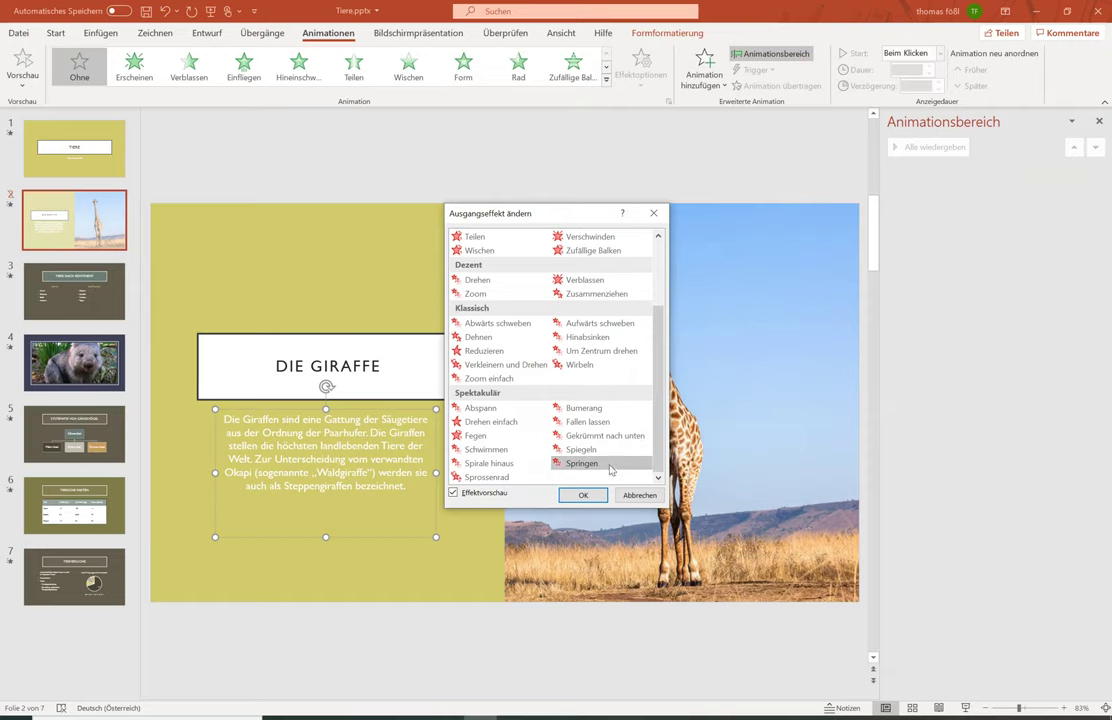
pyautogui.click(478, 436)
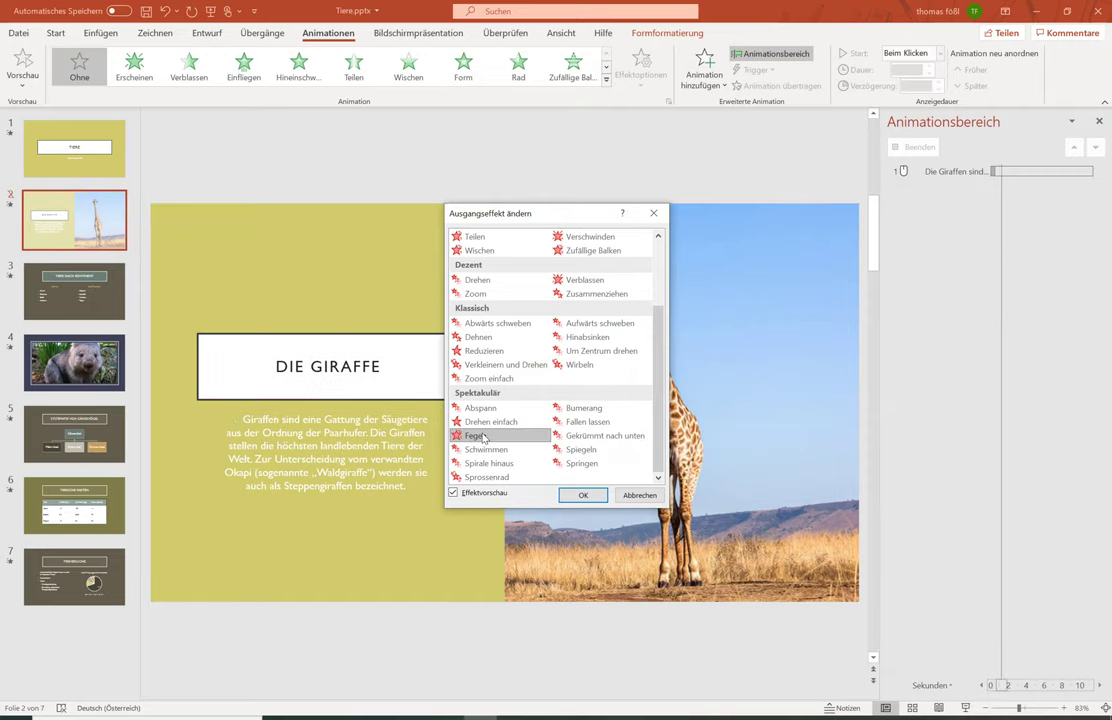
pyautogui.click(583, 496)
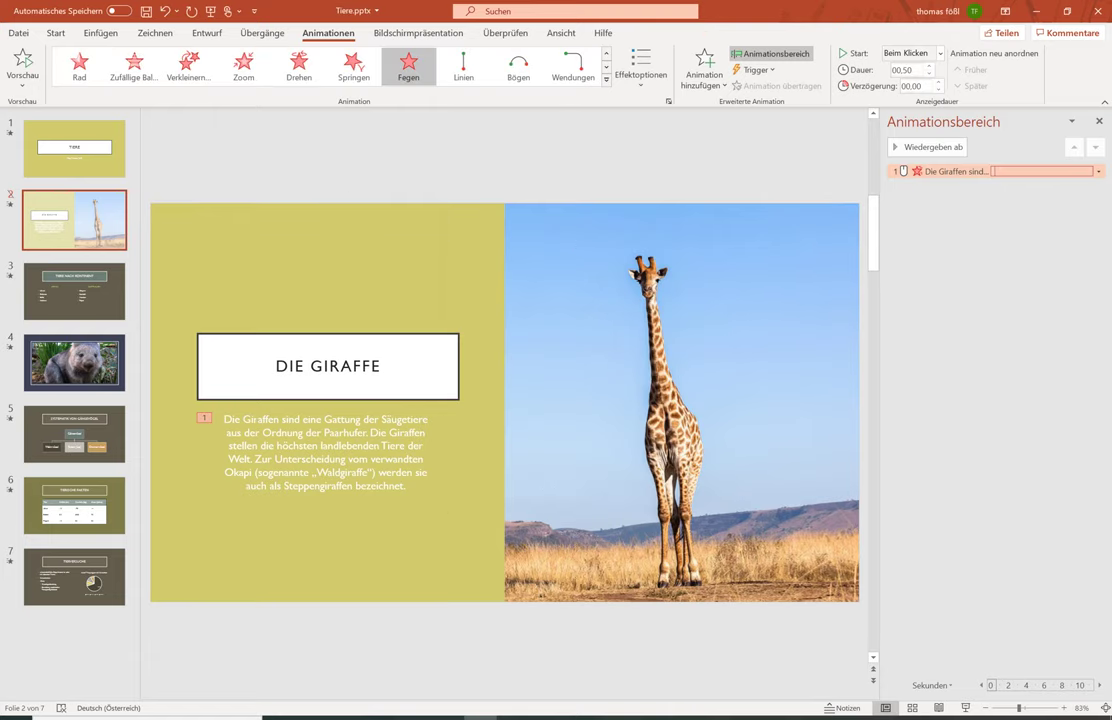
# Preview the slide's Fegen exit animation and refresh the Animationsbereich
pyautogui.click(18, 62)
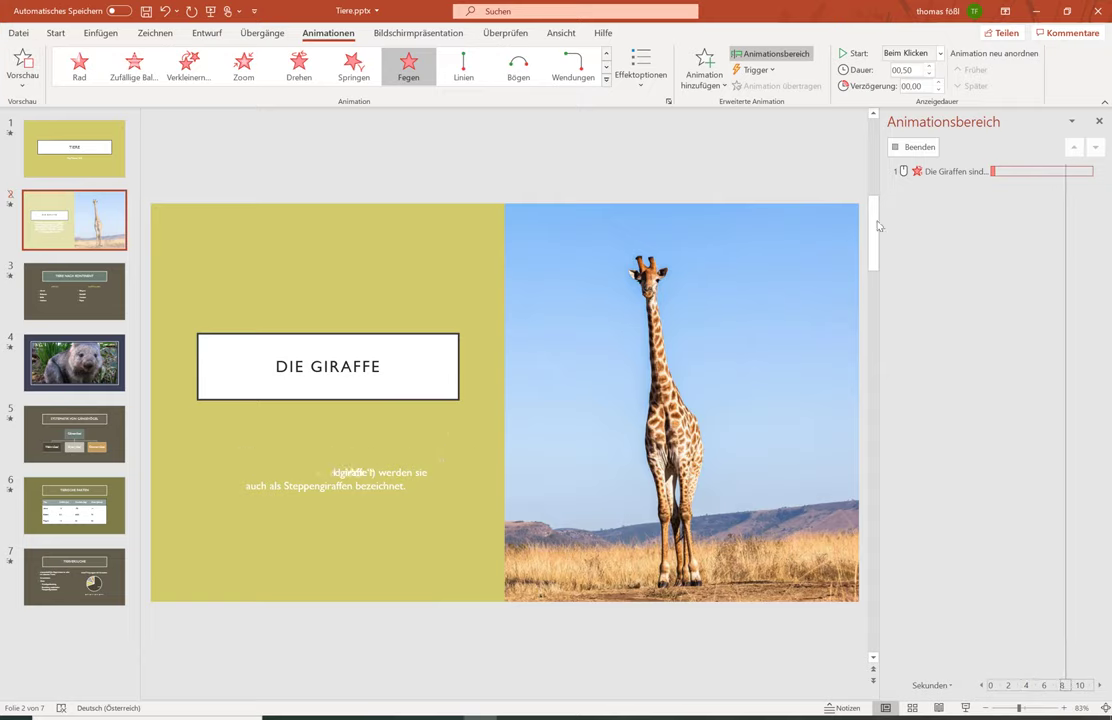
pyautogui.click(741, 55)
pyautogui.click(741, 55)
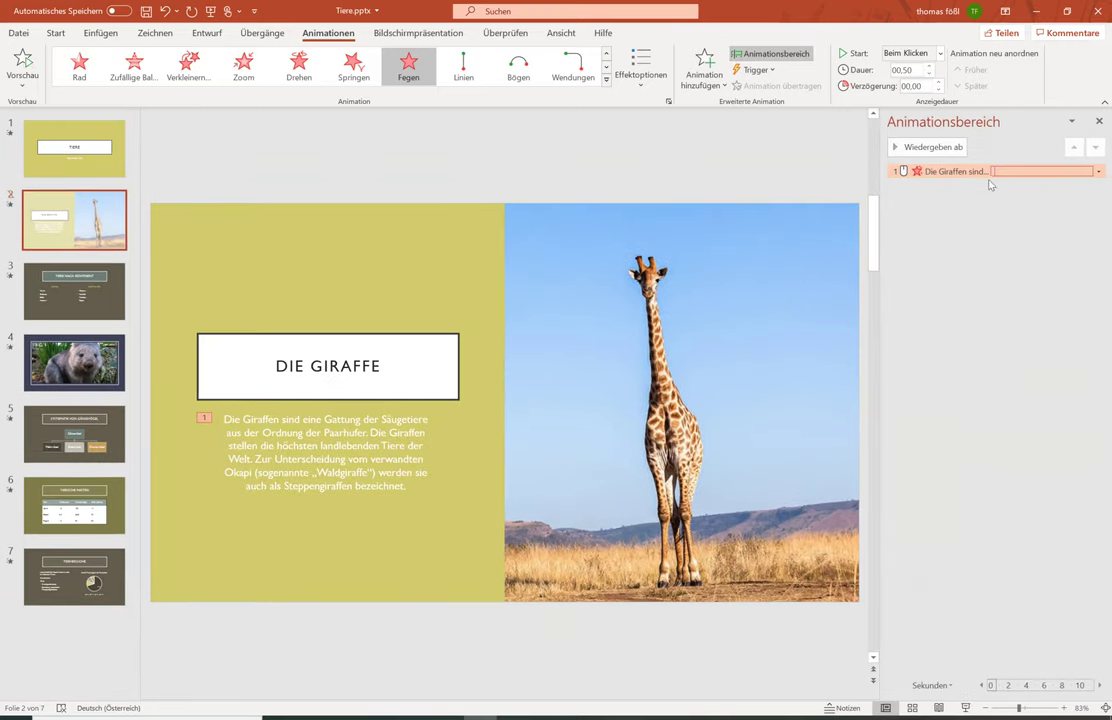
# In the Fegen Effektoptionen, set Text animieren to Alle gleichzeitig
pyautogui.click(1098, 171)
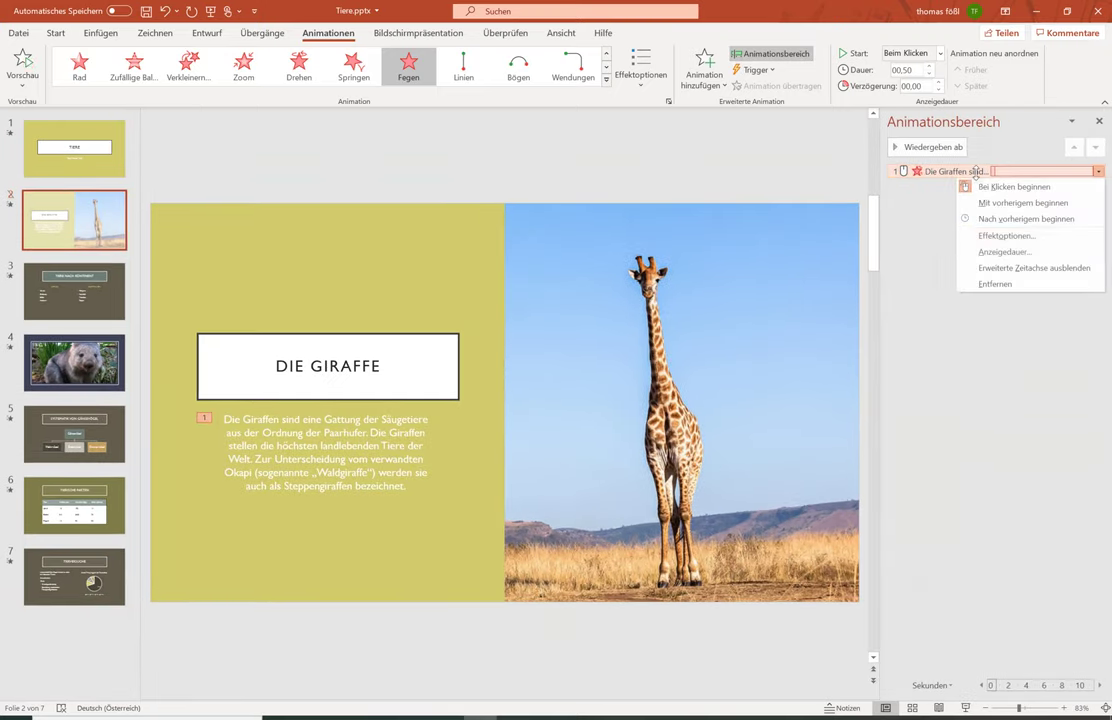
pyautogui.click(1016, 240)
pyautogui.click(579, 344)
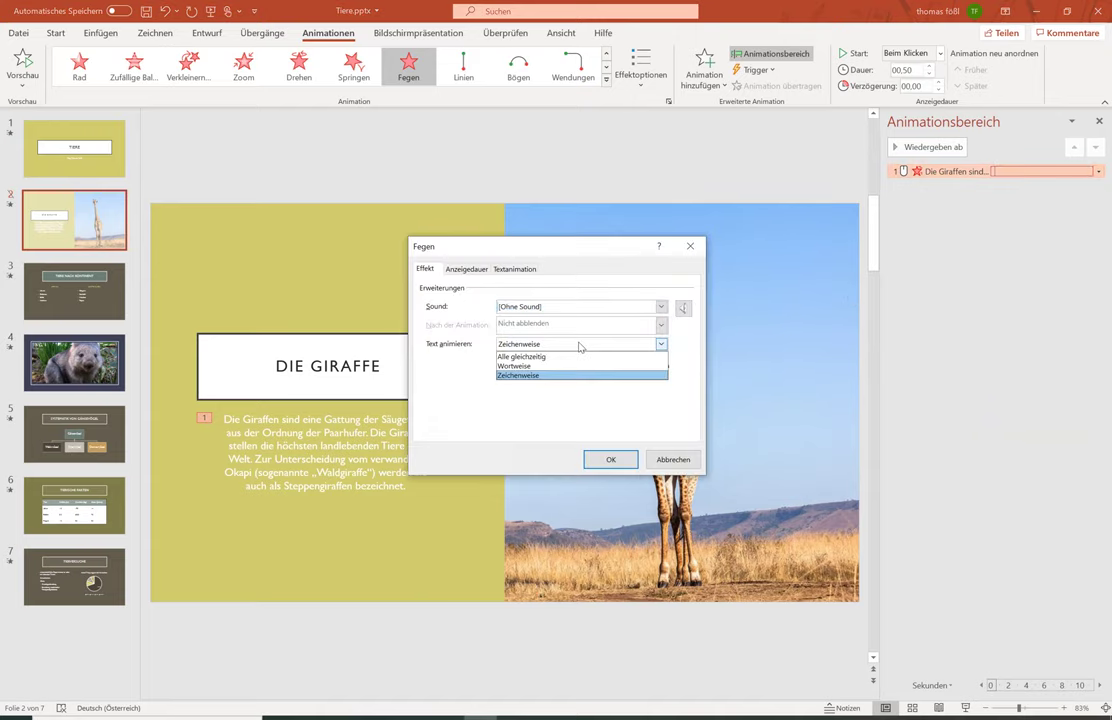
pyautogui.click(521, 356)
pyautogui.click(610, 459)
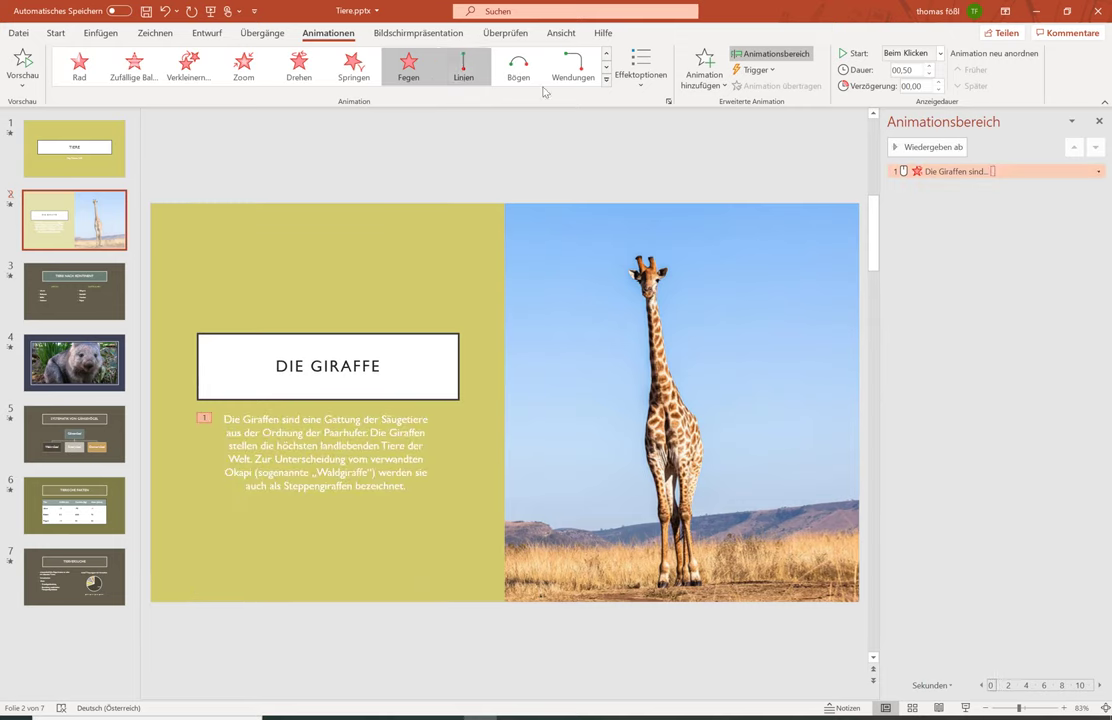
# Clear the paragraph's animation with Ohne and apply the Animationspfade Linien motion path
pyautogui.click(605, 84)
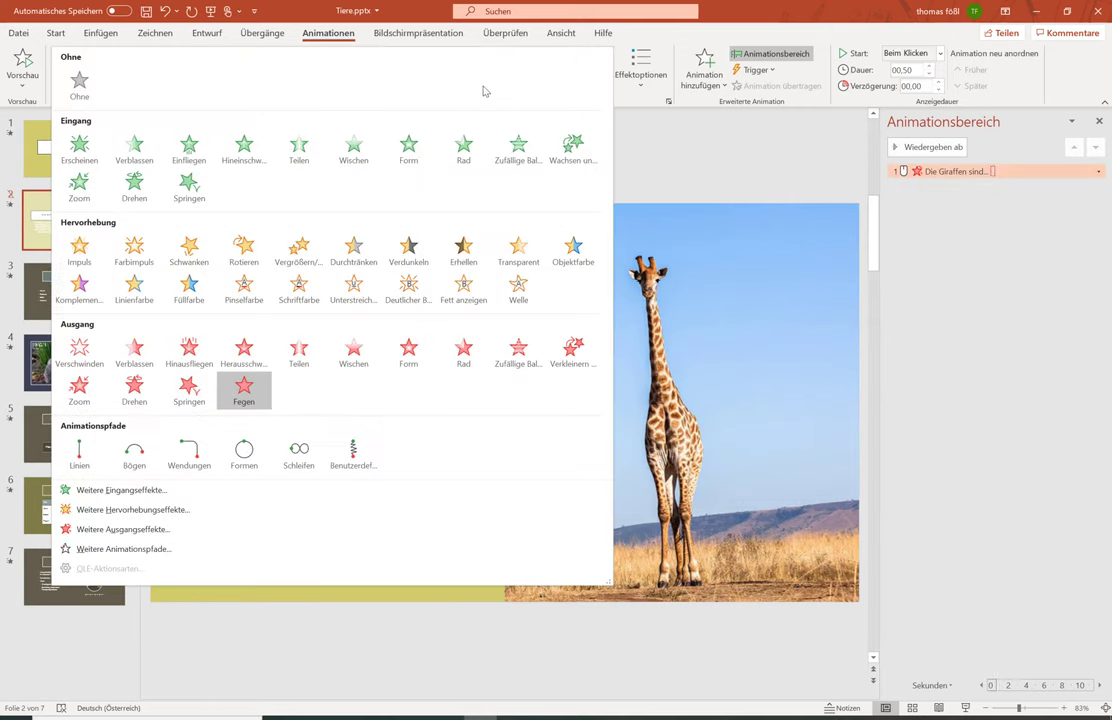
pyautogui.click(80, 84)
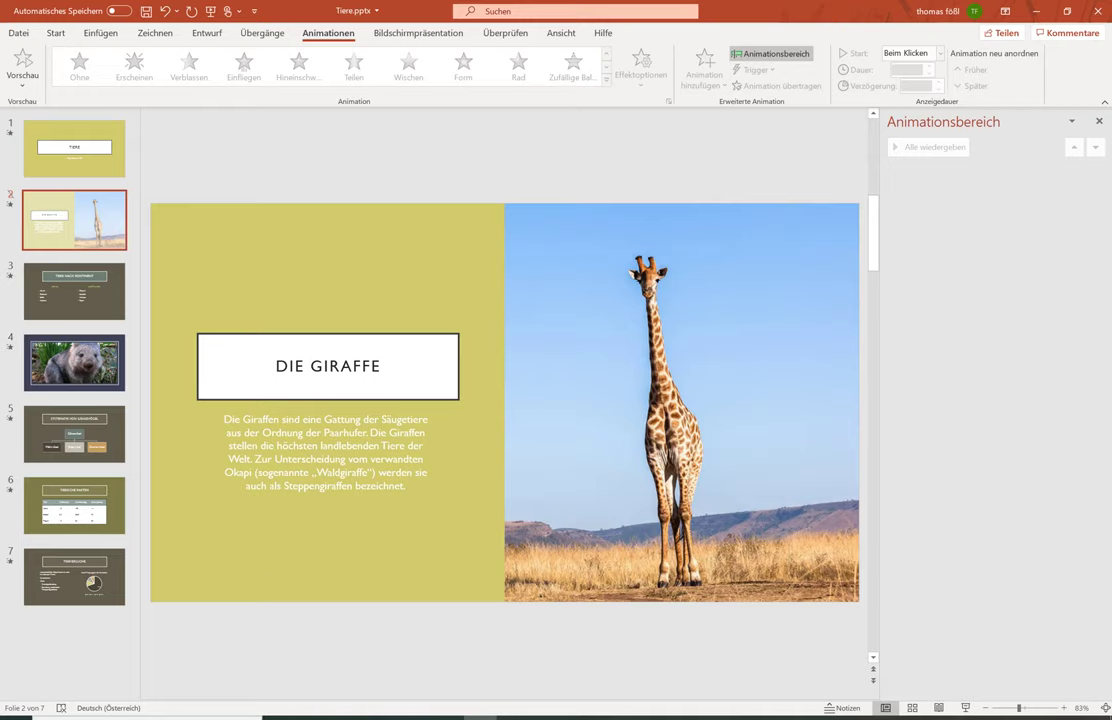
pyautogui.click(257, 419)
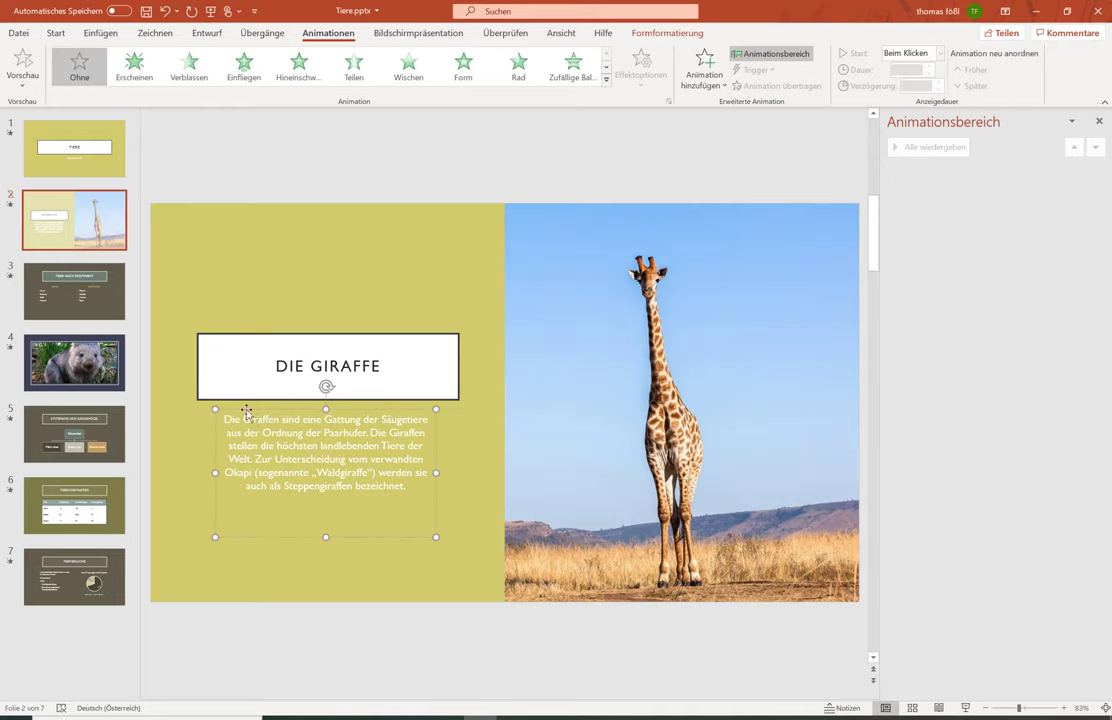
pyautogui.click(606, 80)
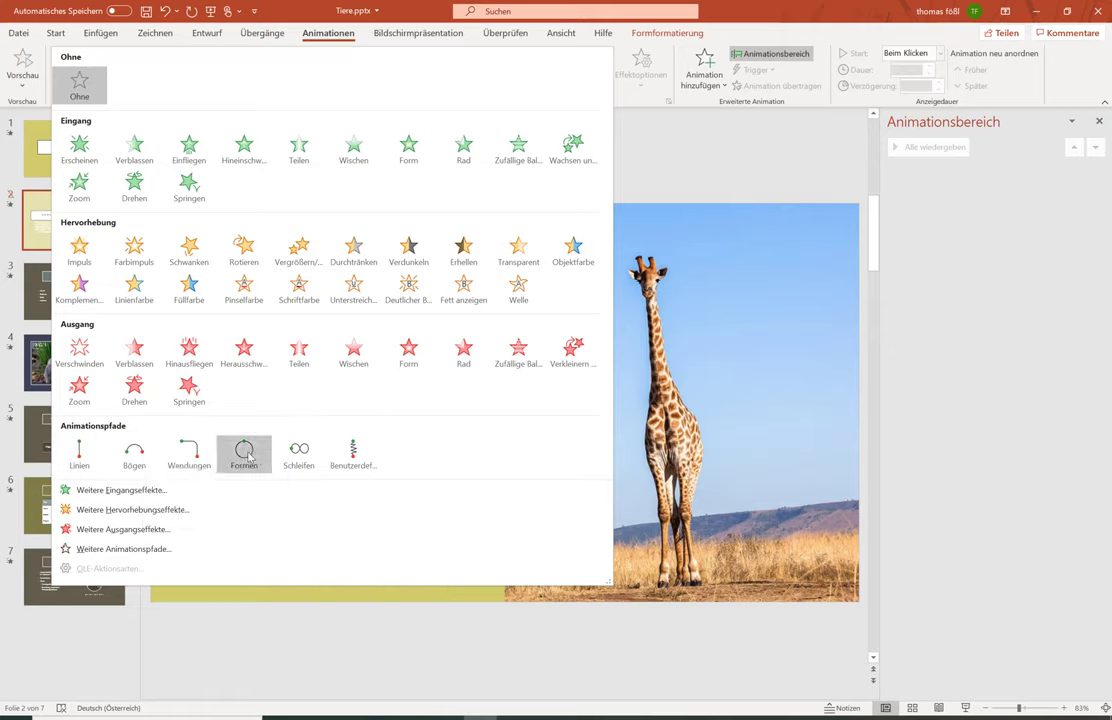
pyautogui.click(85, 457)
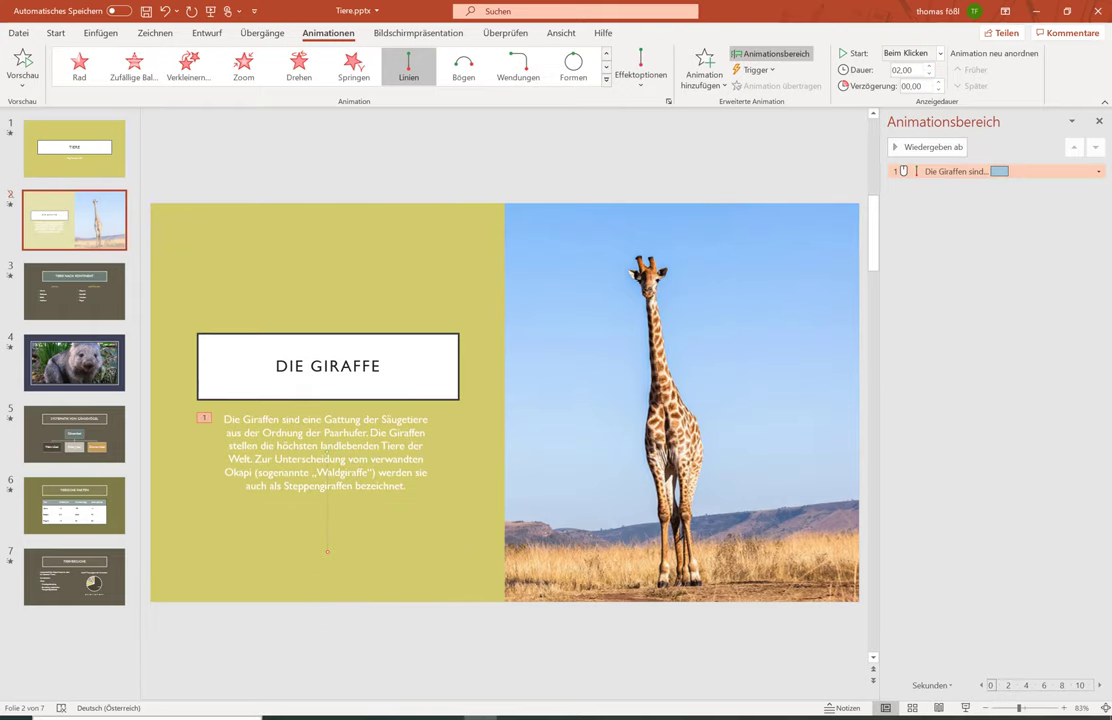
pyautogui.press('super+s')
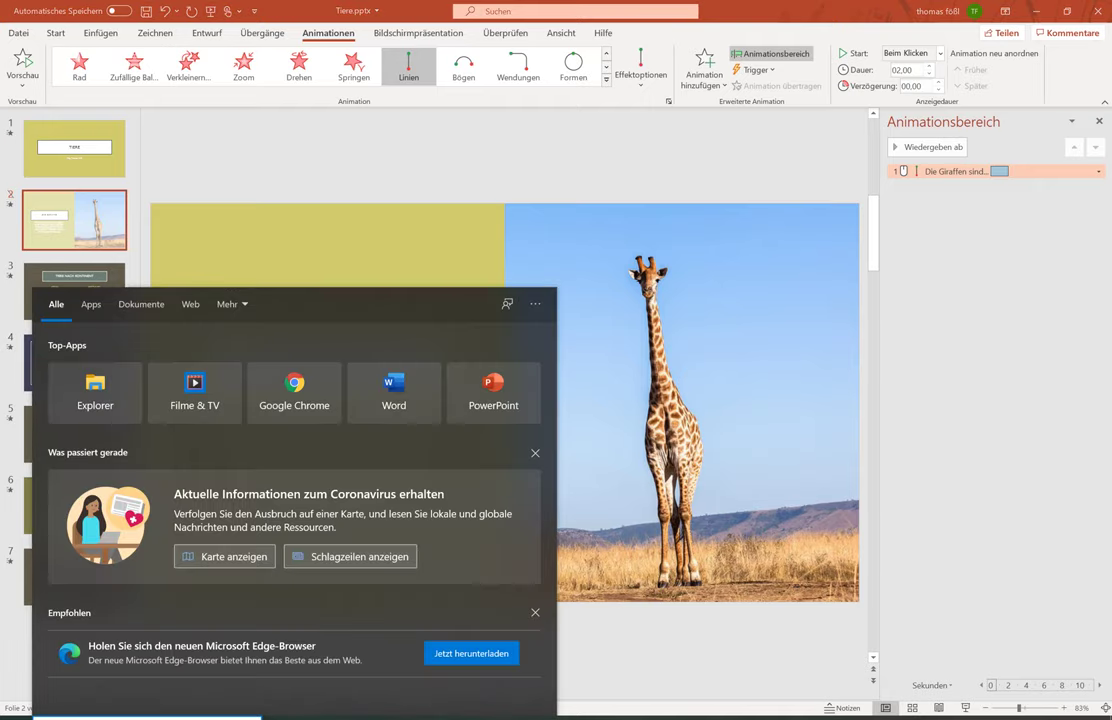
# Launch Bildschirmlupe via 'lupe' and drag the motion path's end point onto the giraffe photo
pyautogui.write('lupe')
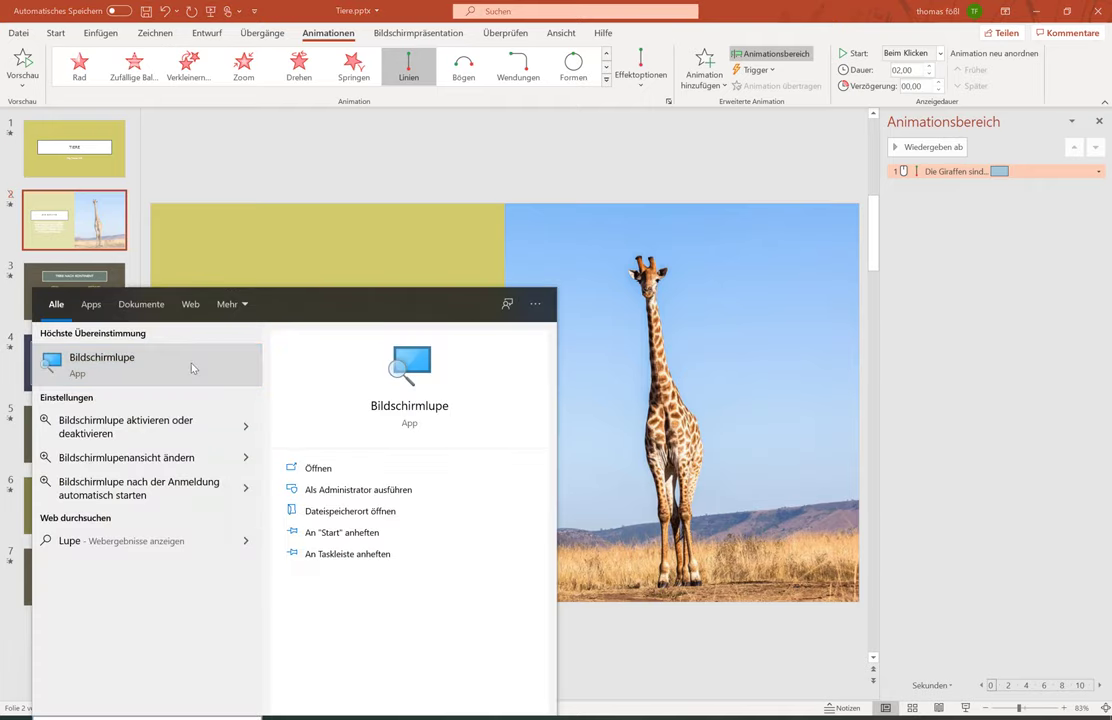
pyautogui.press('Return')
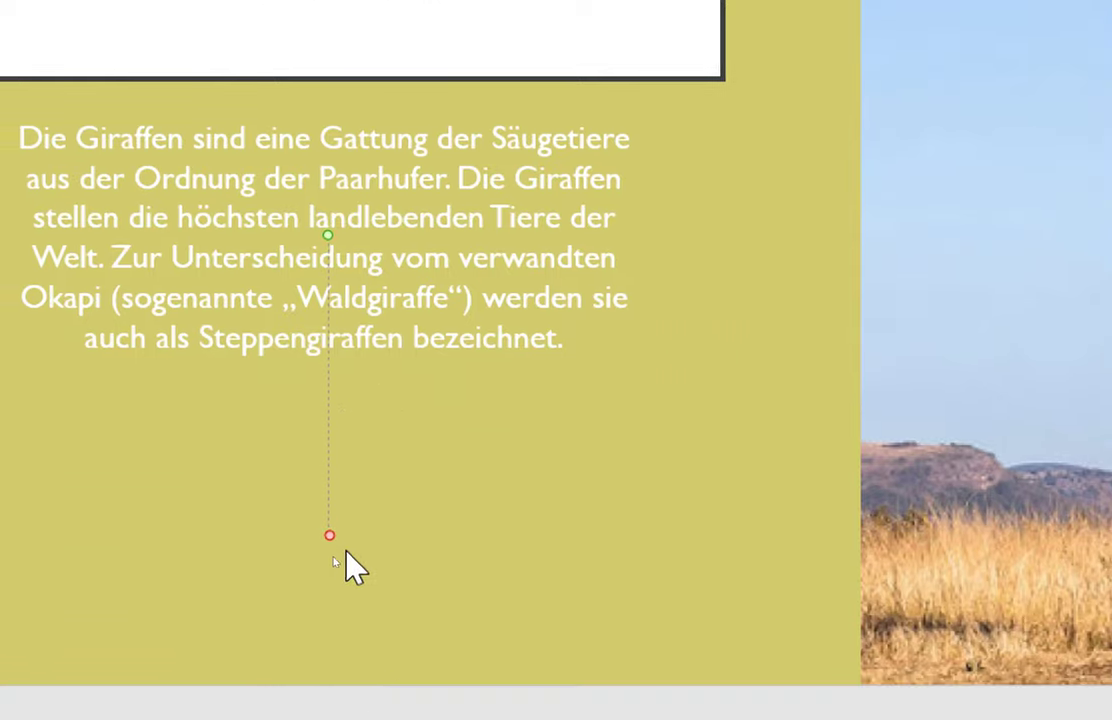
pyautogui.moveTo(330, 541)
pyautogui.mouseDown()
pyautogui.moveTo(864, 401)
pyautogui.moveTo(1019, 300)
pyautogui.mouseUp()
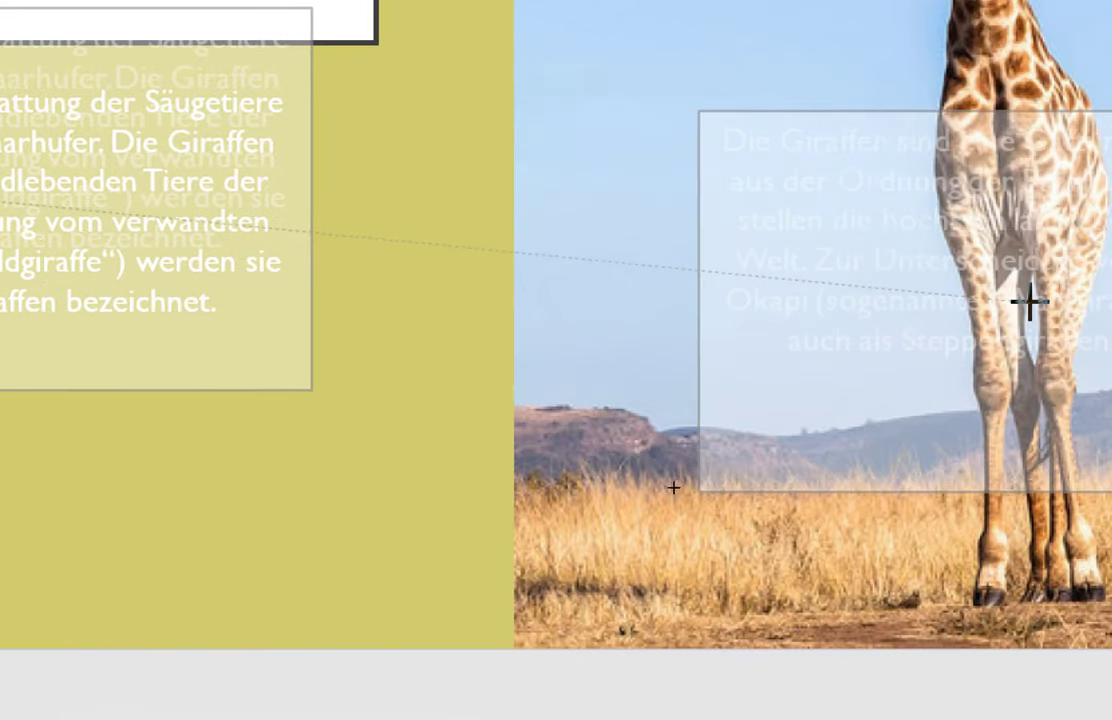
pyautogui.moveTo(1019, 300)
pyautogui.mouseDown()
pyautogui.moveTo(814, 407)
pyautogui.moveTo(853, 385)
pyautogui.mouseUp()
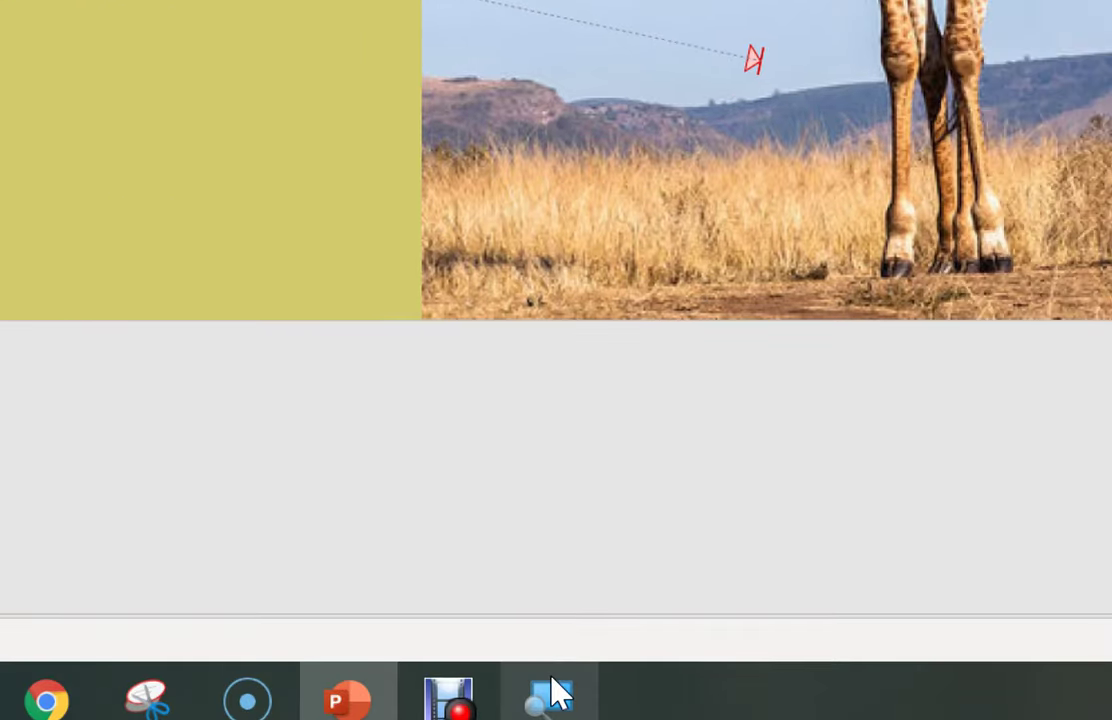
# Zoom the Magnifier back out to the normal screen size
pyautogui.click(556, 695)
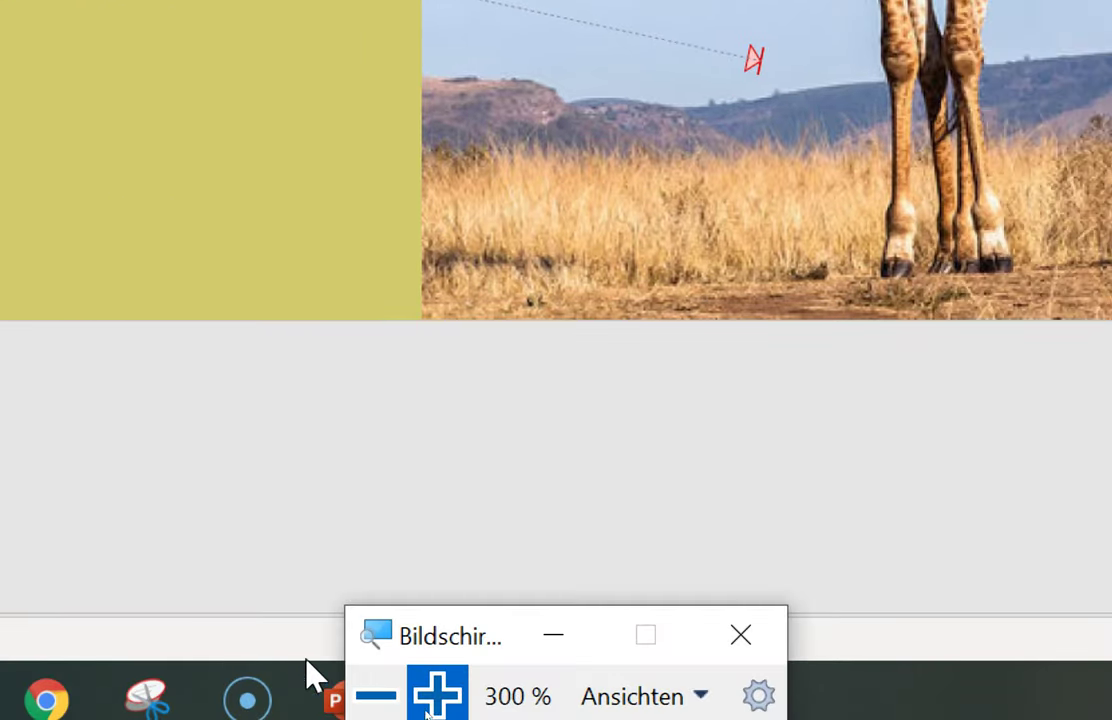
pyautogui.click(372, 695)
pyautogui.click(372, 695)
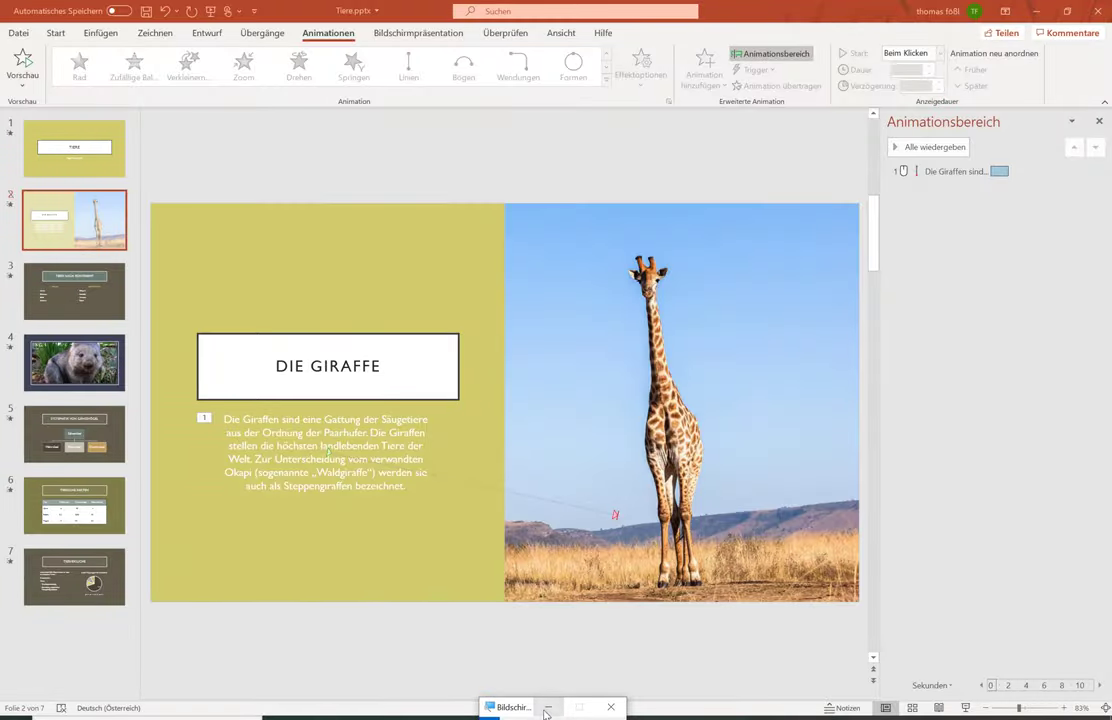
# Run the slideshow Ab aktueller Folie, play the paragraph's diagonal motion, then exit
pyautogui.click(410, 34)
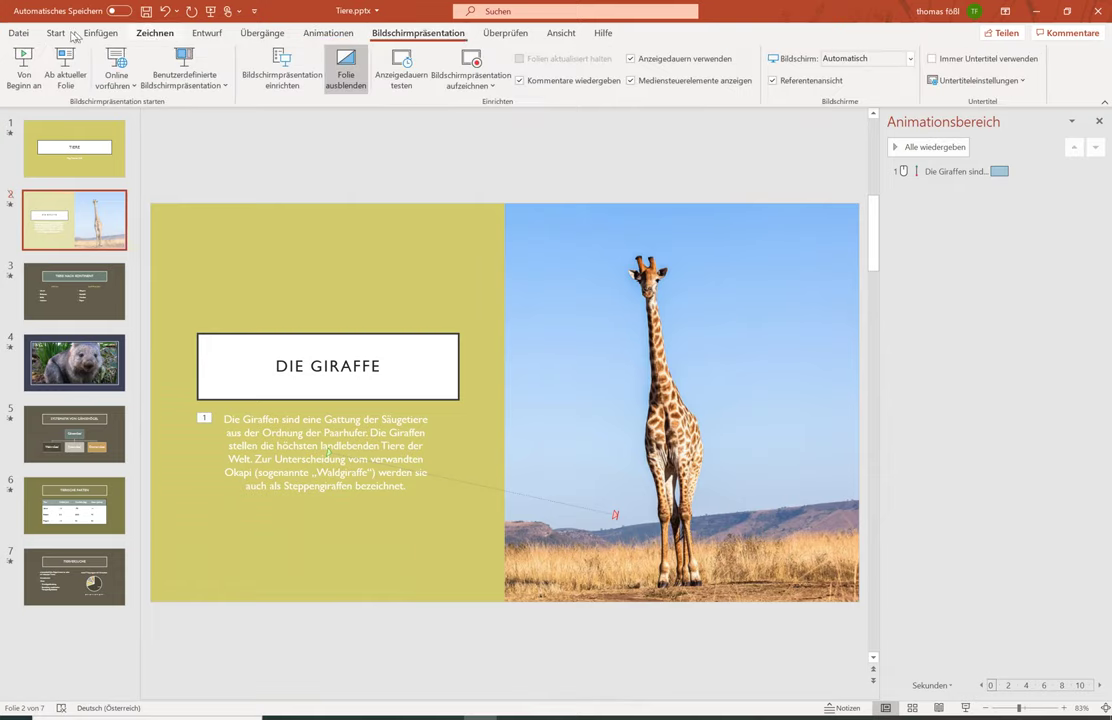
pyautogui.click(73, 57)
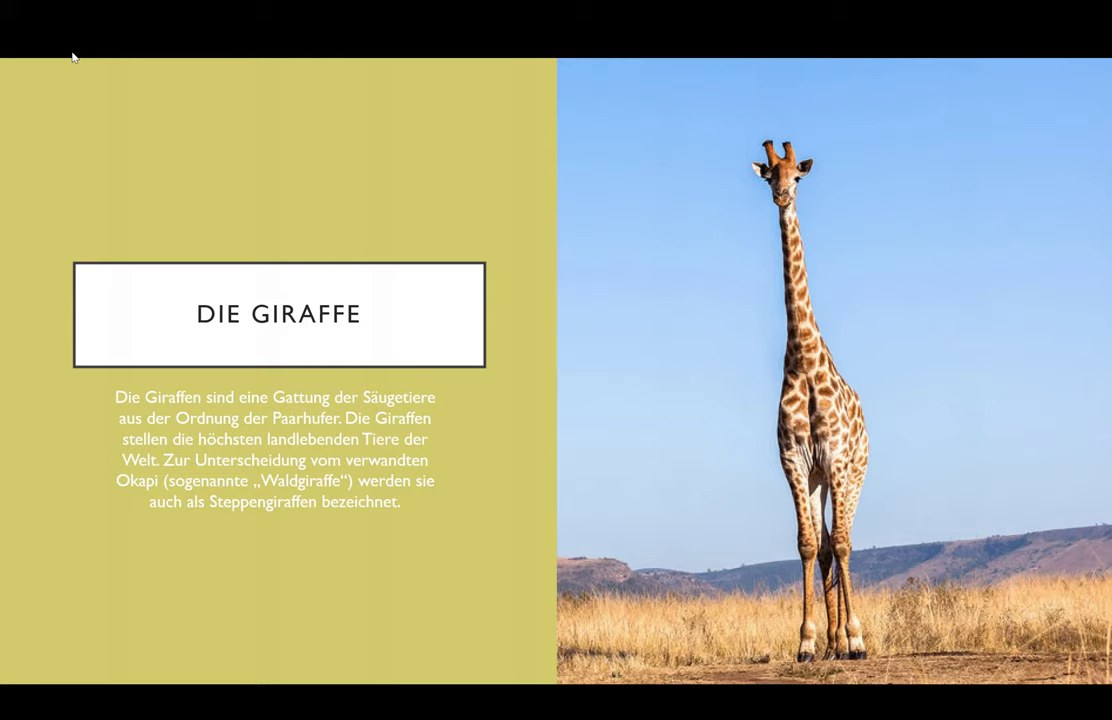
pyautogui.click(73, 57)
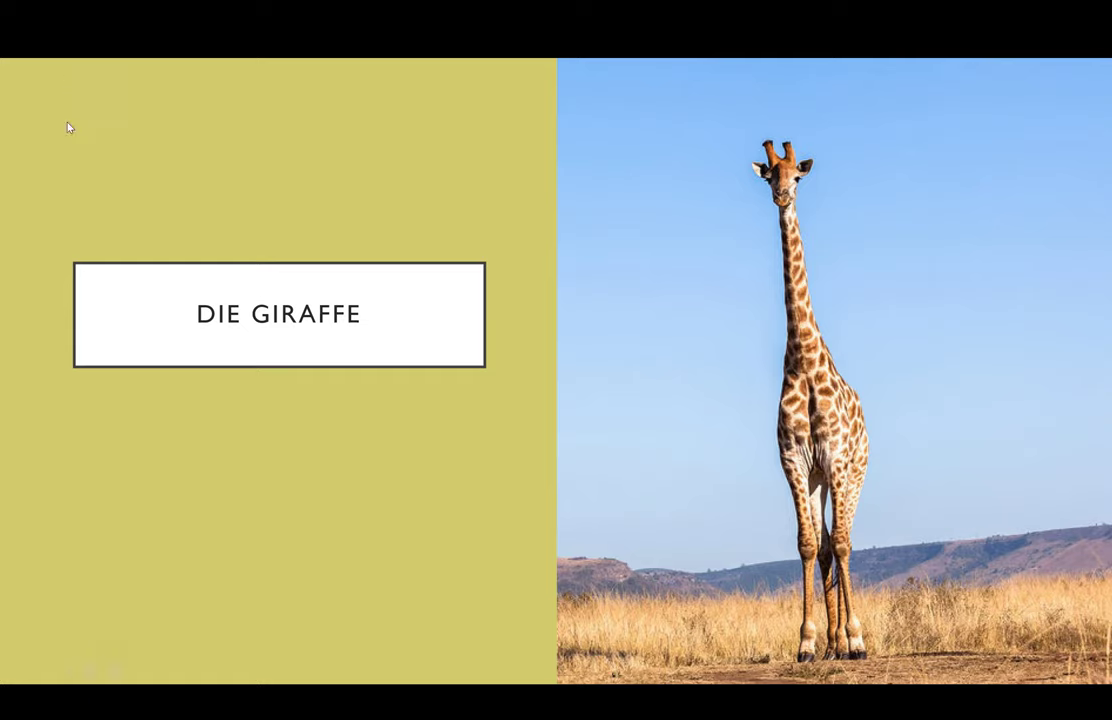
pyautogui.press('Escape')
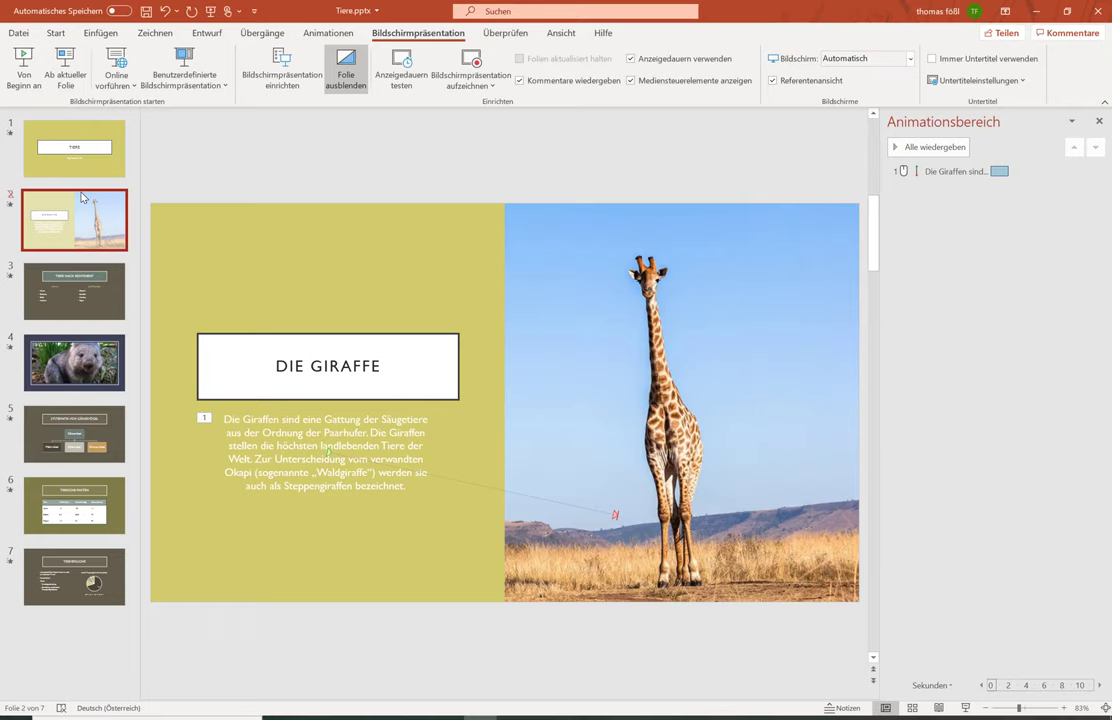
# Send the giraffe photo to the back with In den Hintergrund
pyautogui.click(266, 535)
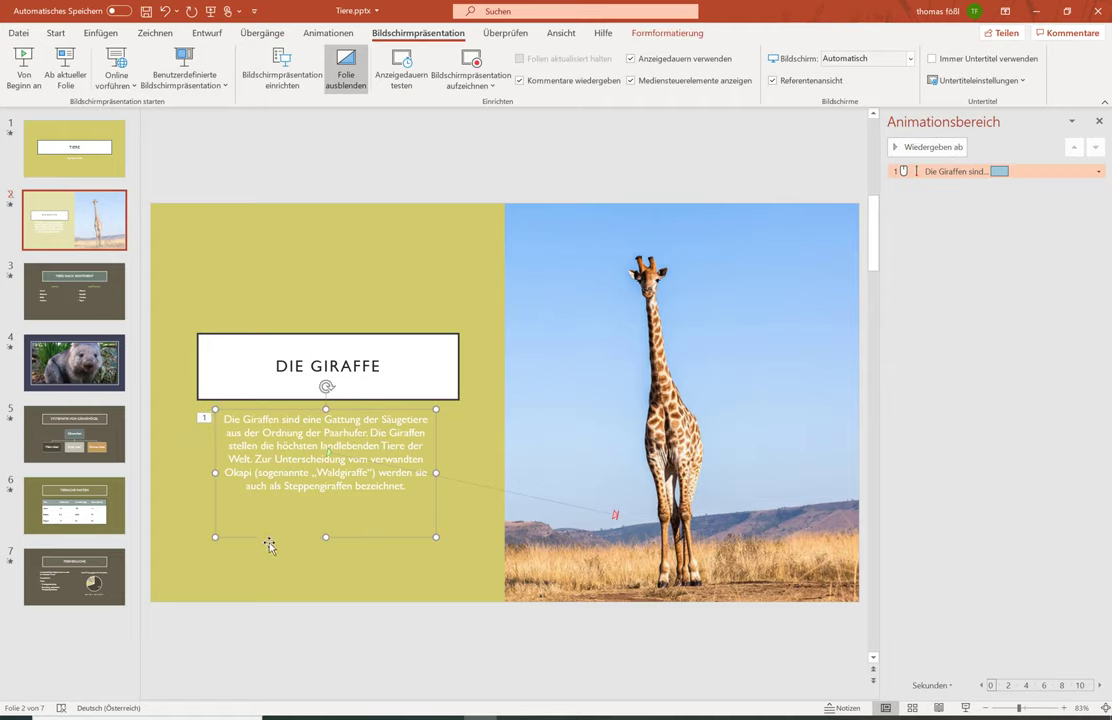
pyautogui.rightClick(552, 291)
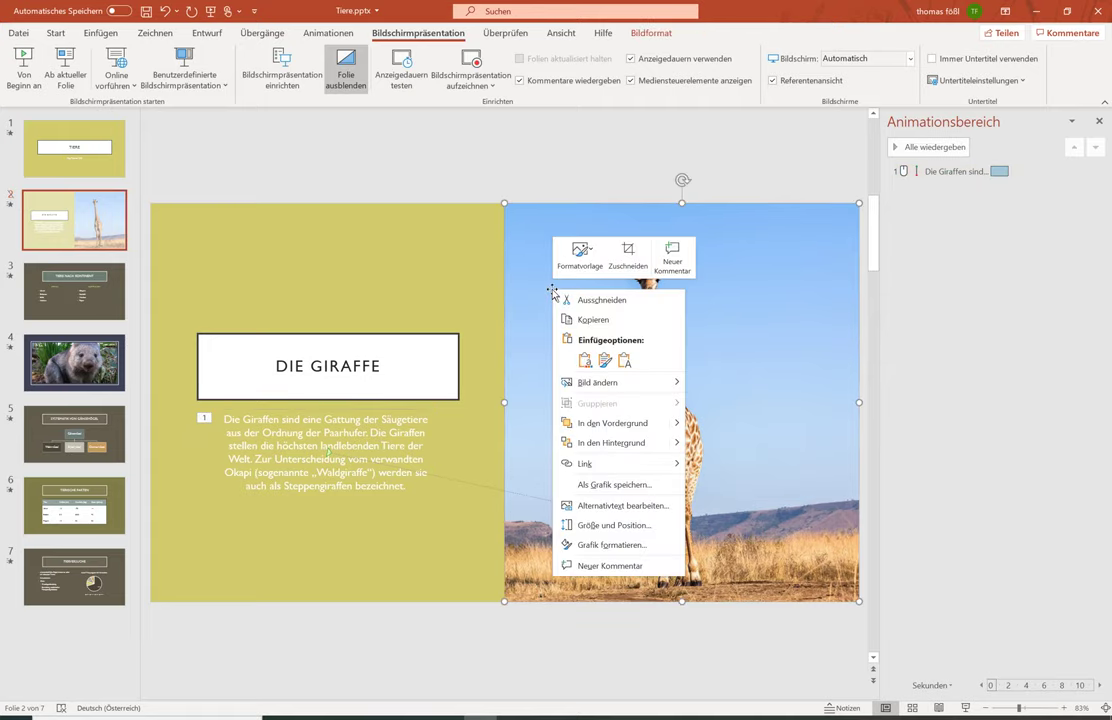
pyautogui.click(604, 443)
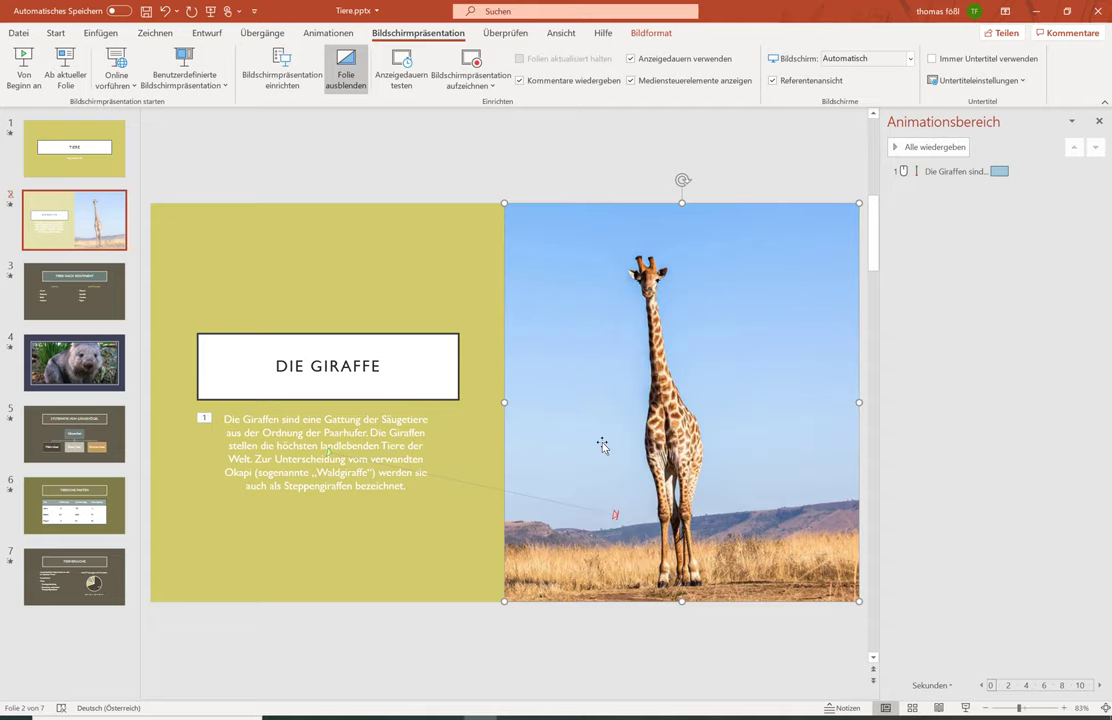
pyautogui.click(382, 568)
# Bring the giraffe paragraph text box in front of the photo
pyautogui.click(285, 464)
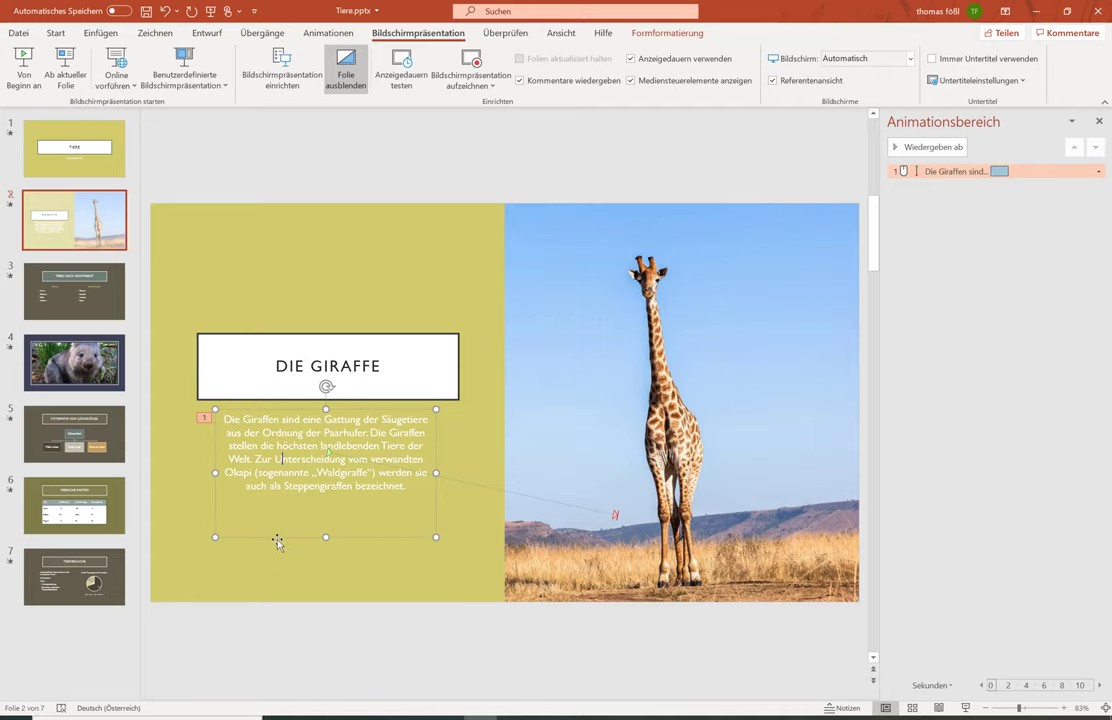
pyautogui.rightClick(277, 541)
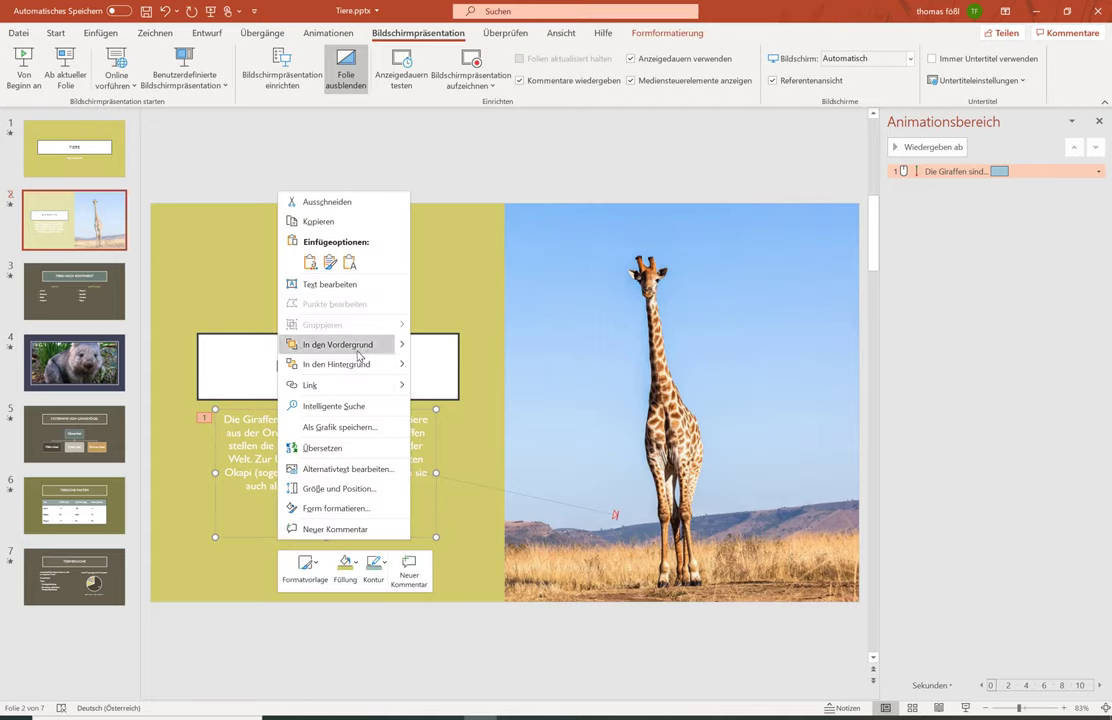
pyautogui.press('Escape')
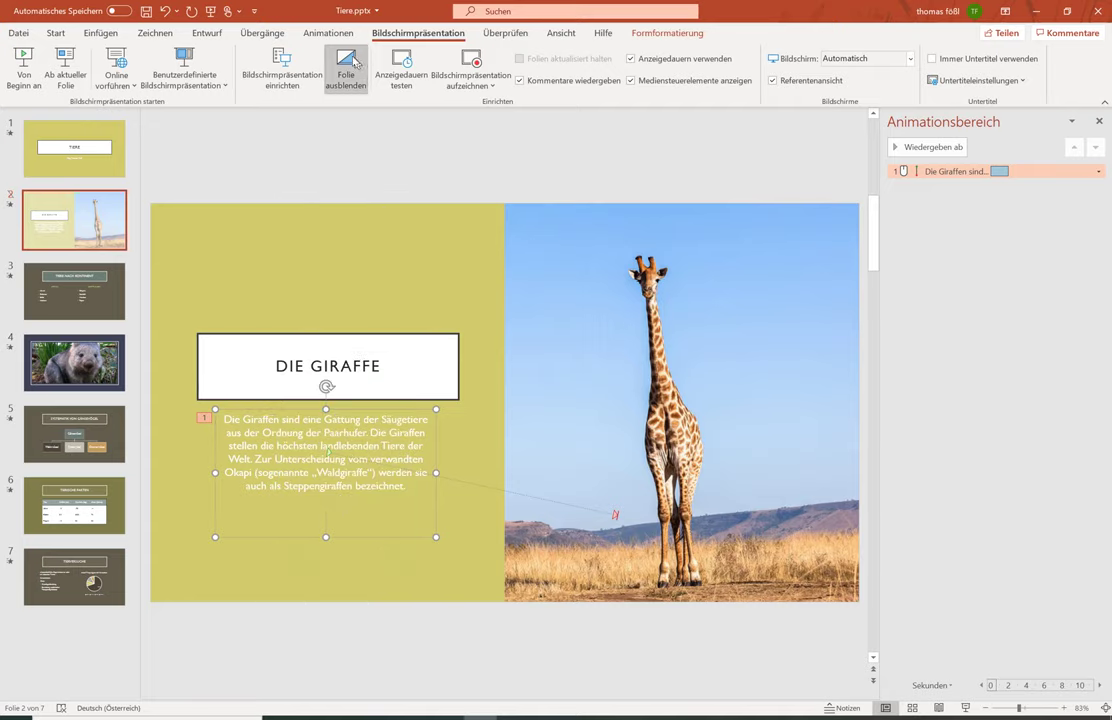
pyautogui.click(47, 55)
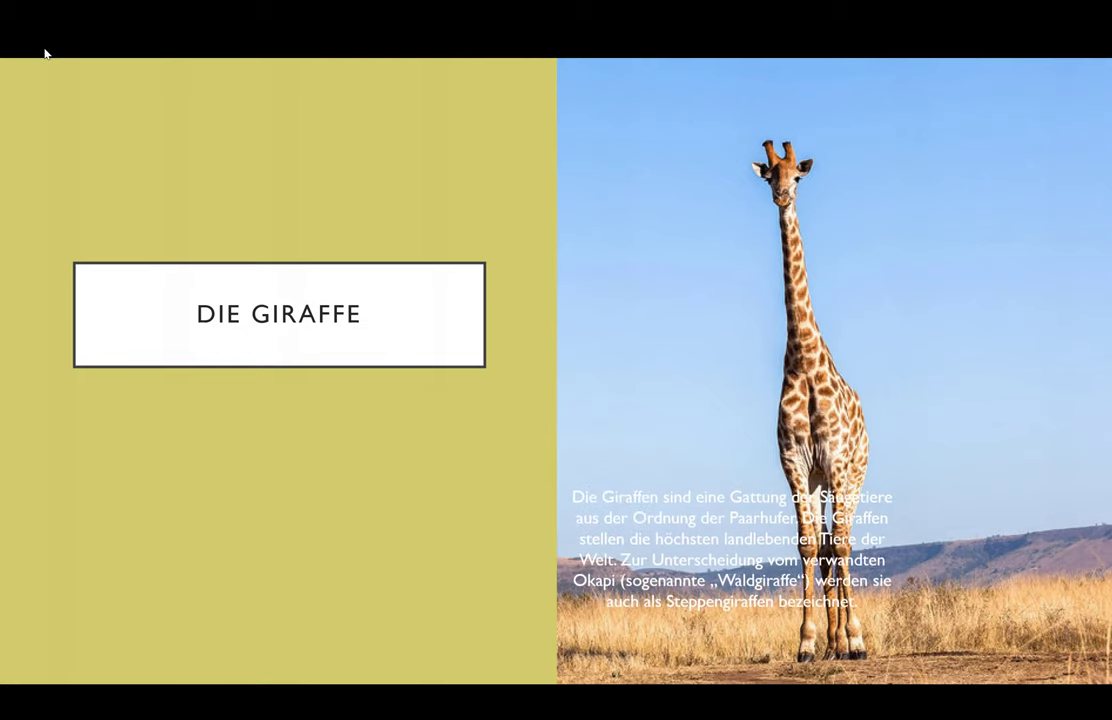
pyautogui.press('Escape')
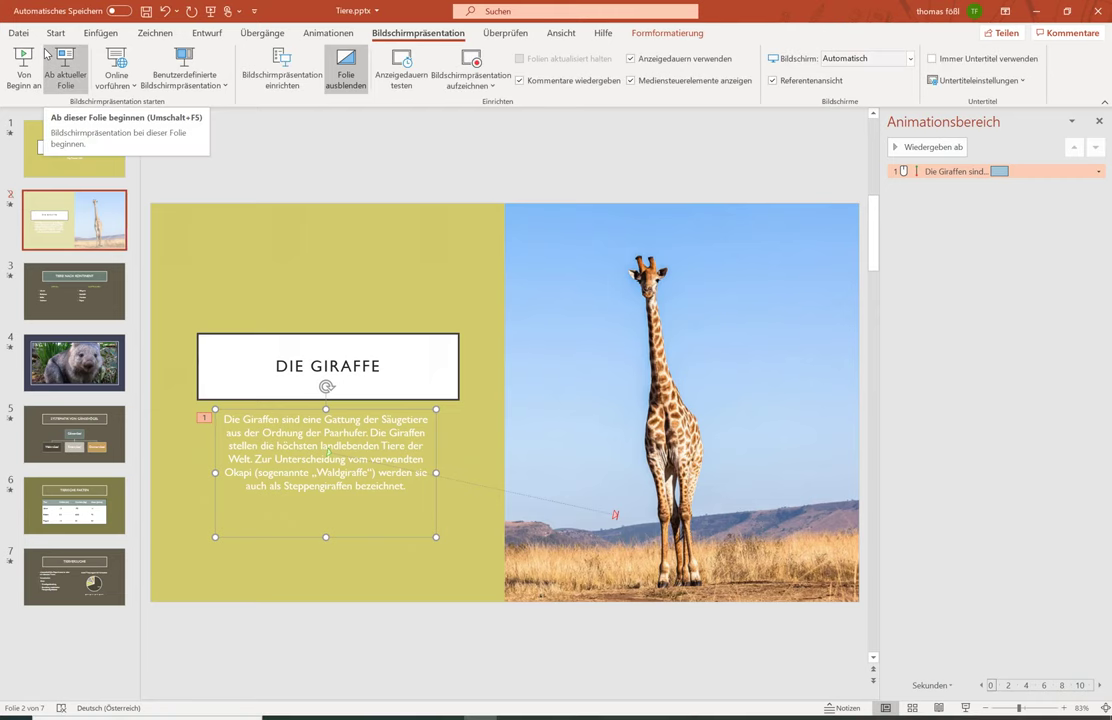